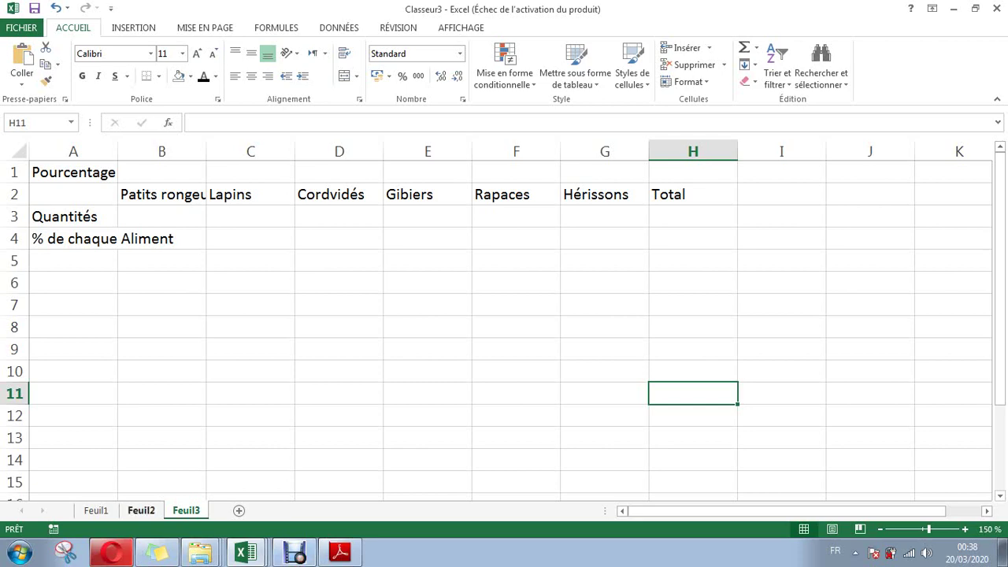
# Select the empty Feuil1 sheet, then bring the exercise PDF in Adobe Reader to the front.
pyautogui.click(97, 510)
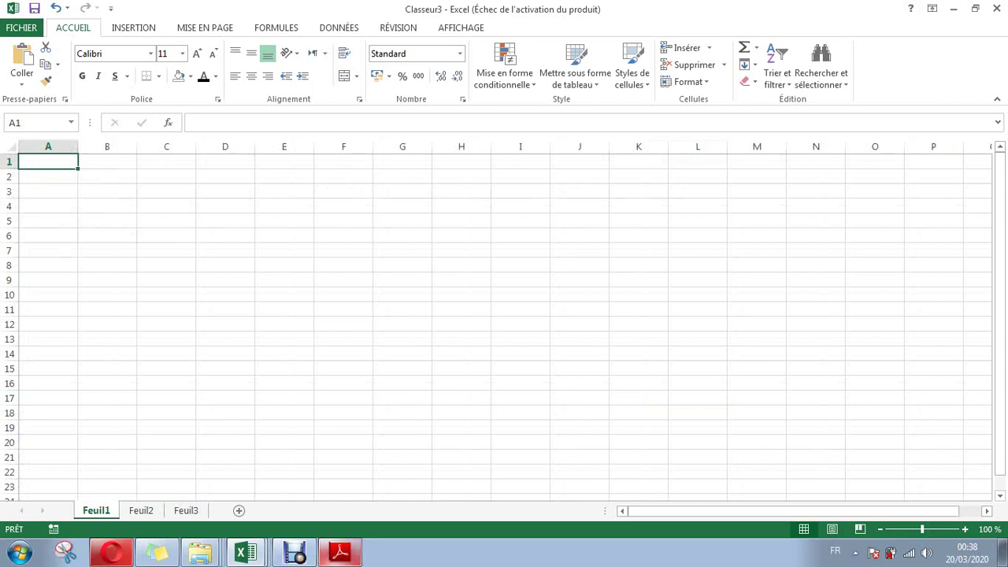
pyautogui.click(341, 552)
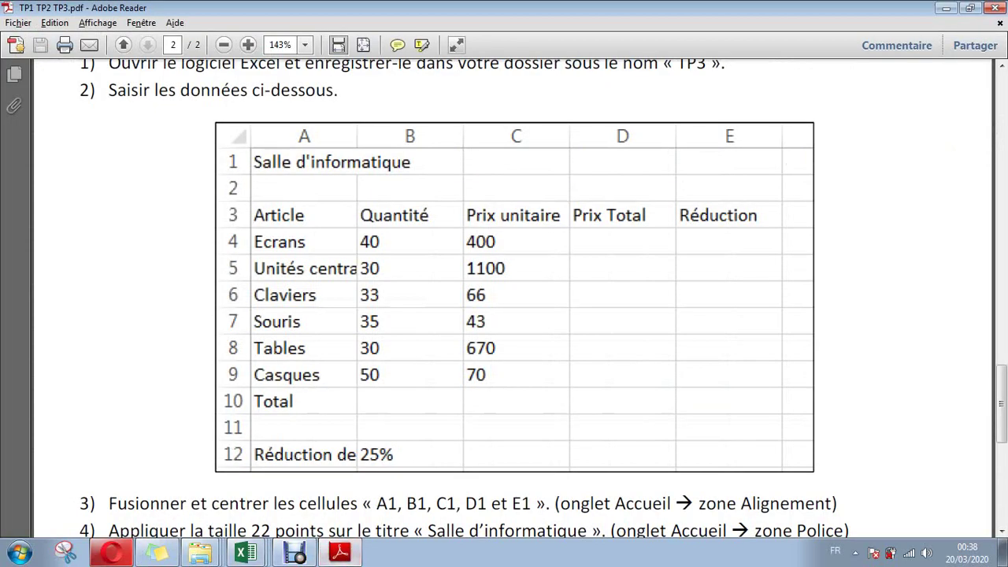
# Scroll the PDF up to the TP 1 'Gérer les feuilles dans Excel' title on page 1.
pyautogui.scroll(2, 512, 315)
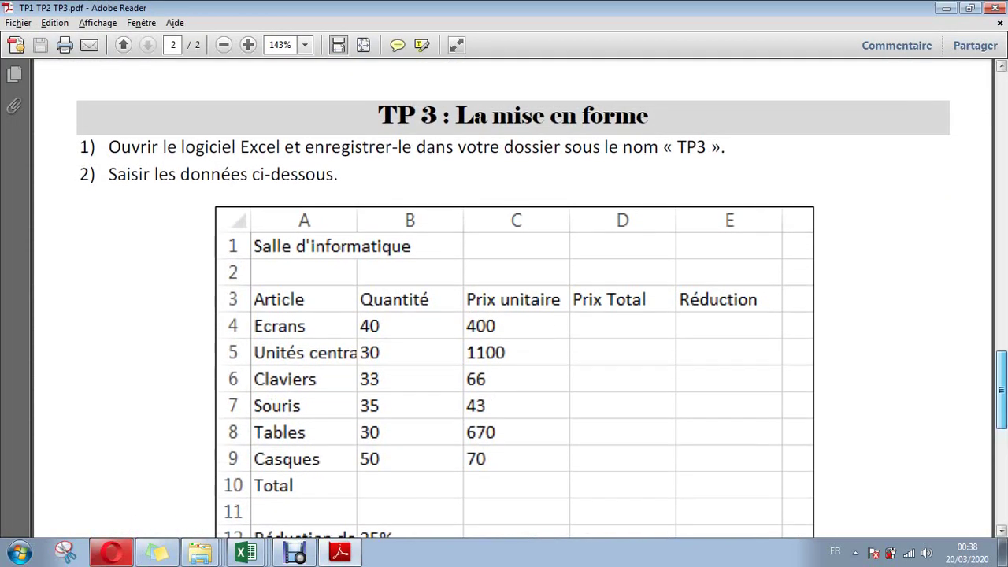
pyautogui.scroll(4, 512, 300)
pyautogui.scroll(2, 512, 299)
pyautogui.scroll(2, 512, 299)
pyautogui.scroll(3, 512, 300)
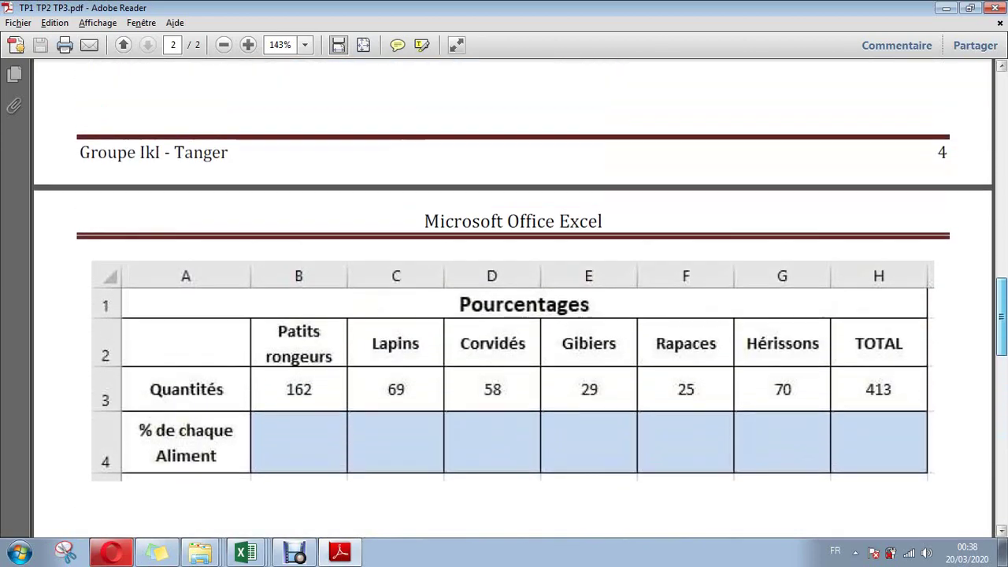
pyautogui.scroll(2, 512, 300)
pyautogui.scroll(5, 512, 299)
pyautogui.scroll(2, 512, 299)
pyautogui.scroll(4, 512, 300)
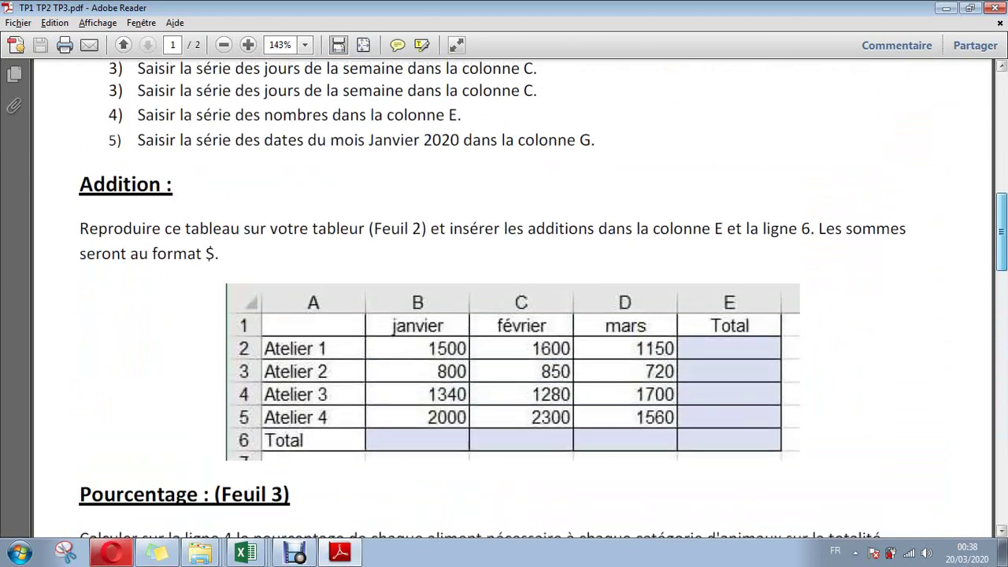
pyautogui.scroll(3, 512, 299)
pyautogui.scroll(2, 512, 300)
pyautogui.scroll(4, 512, 299)
pyautogui.scroll(3, 512, 300)
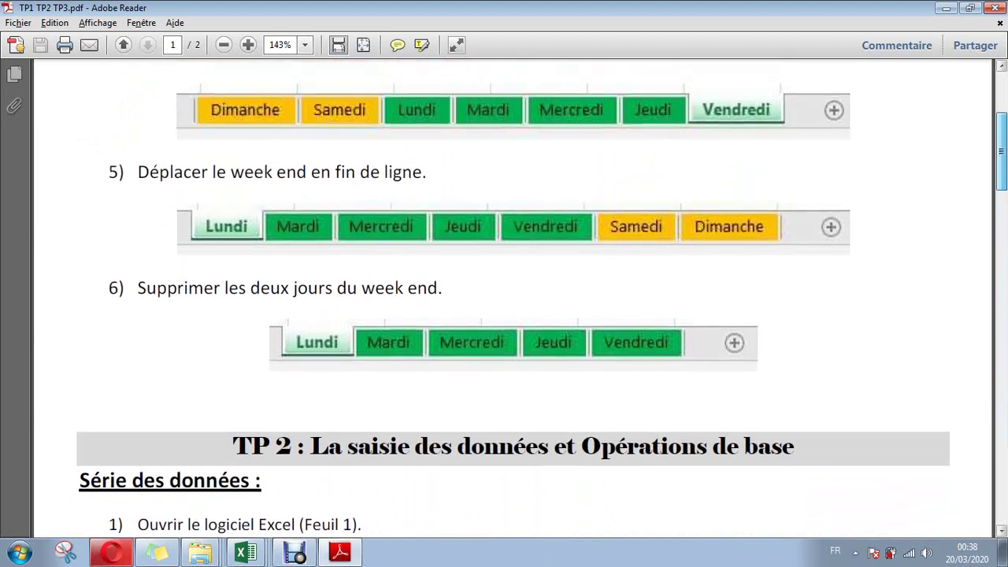
pyautogui.scroll(3, 512, 299)
pyautogui.scroll(2, 512, 299)
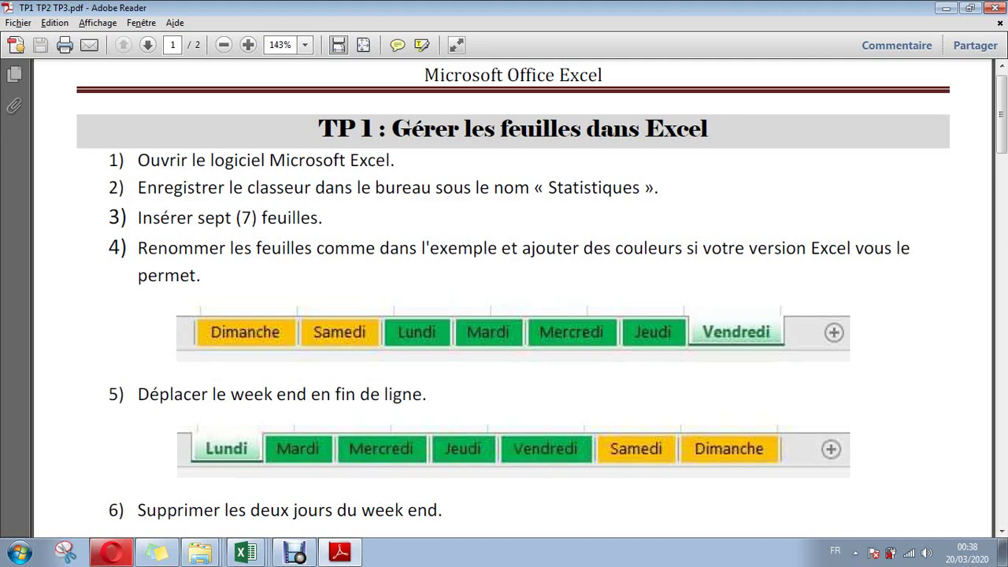
# Launch Excel 2013 from a Start menu search for 'Excel', opening a blank workbook.
pyautogui.press('super')
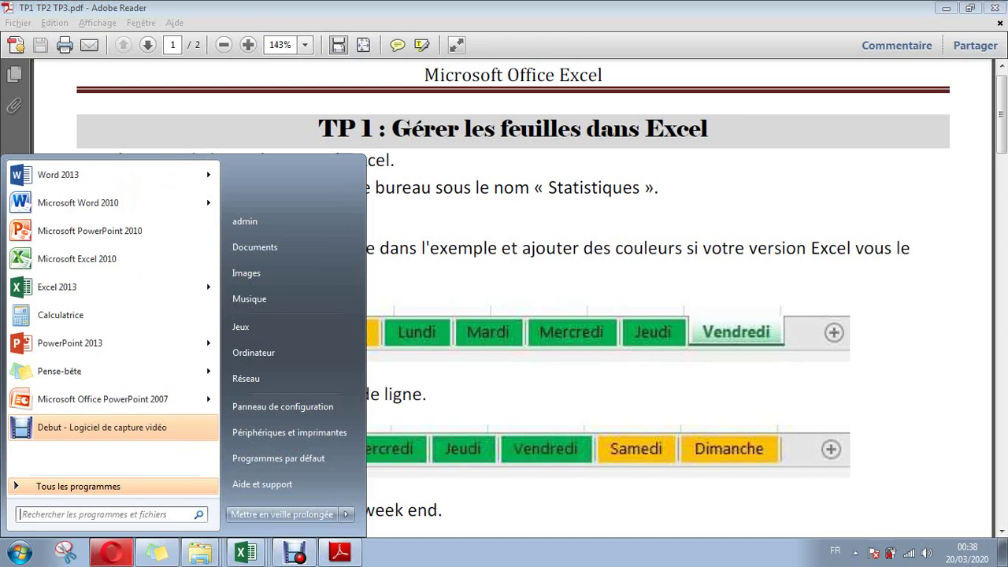
pyautogui.write('eE')
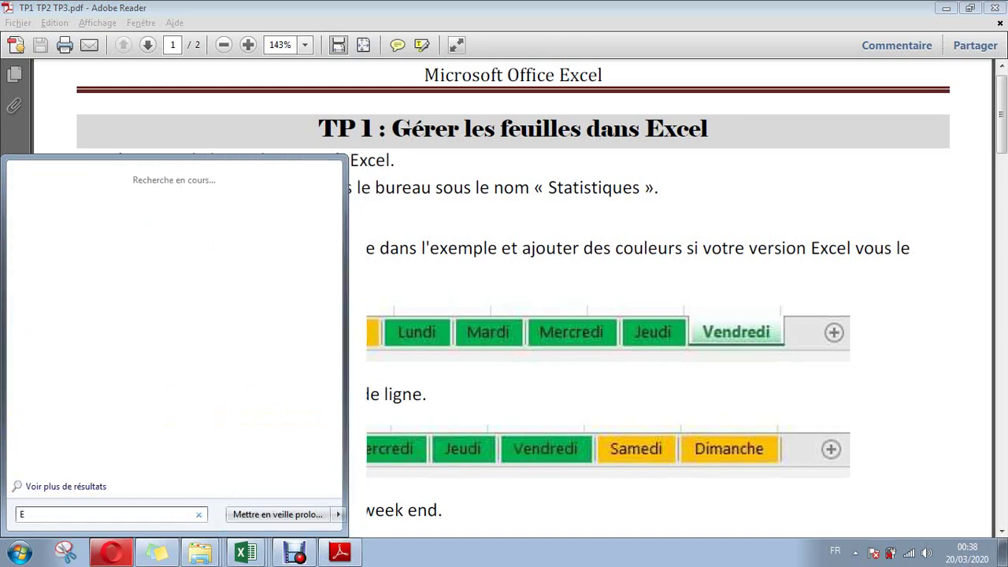
pyautogui.write('xcel')
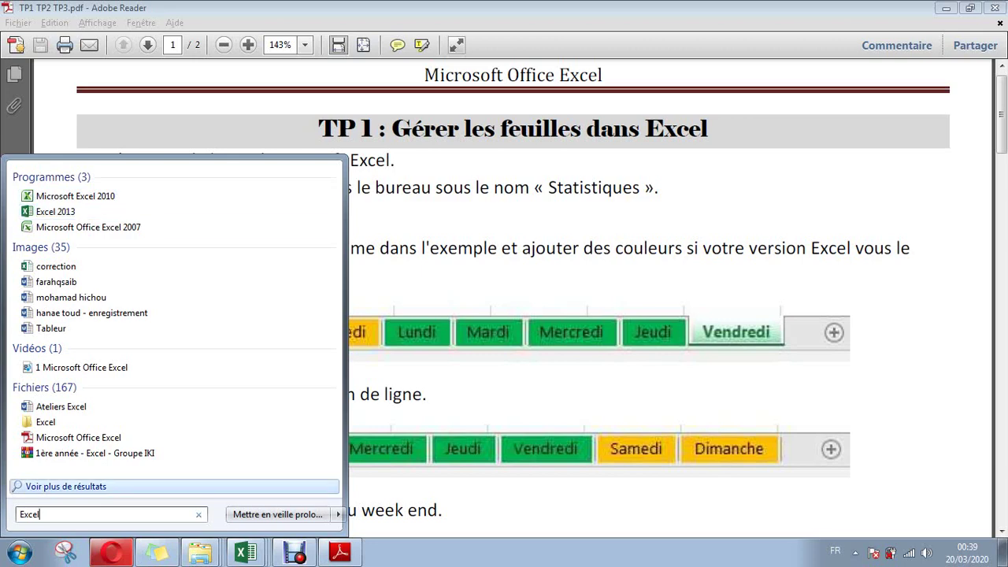
pyautogui.press('Return')
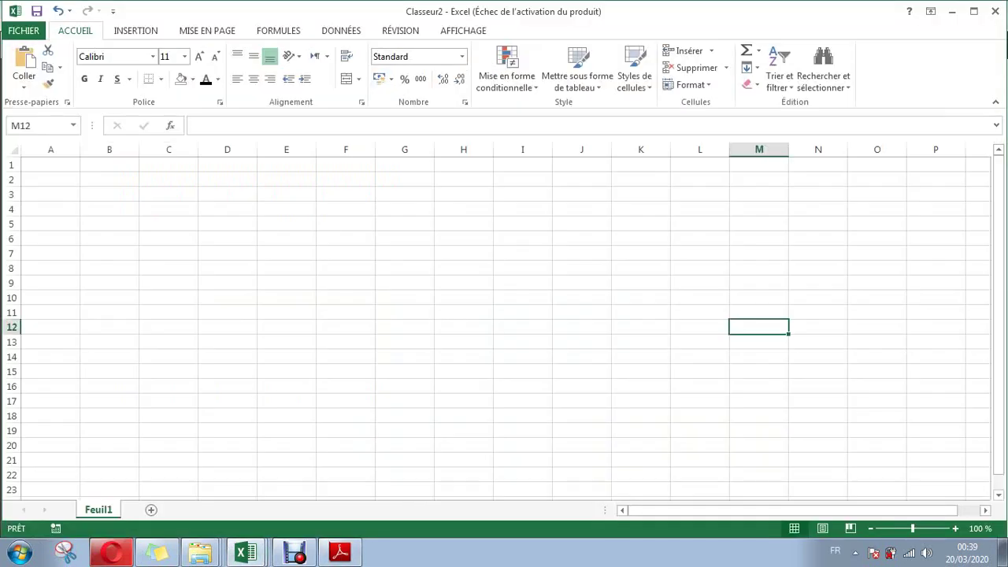
pyautogui.hotkey('alt', 'Tab')
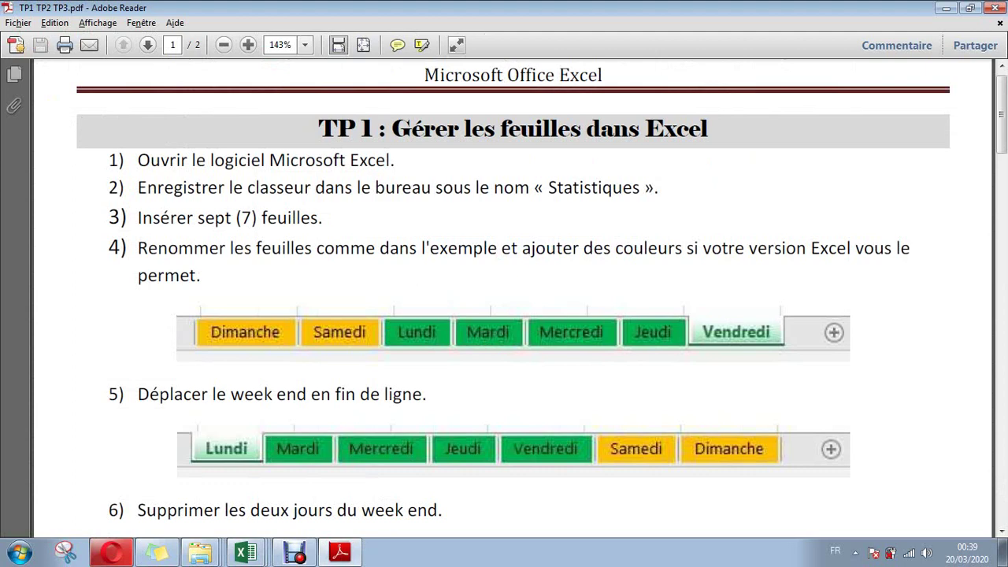
pyautogui.hotkey('alt', 'Tab')
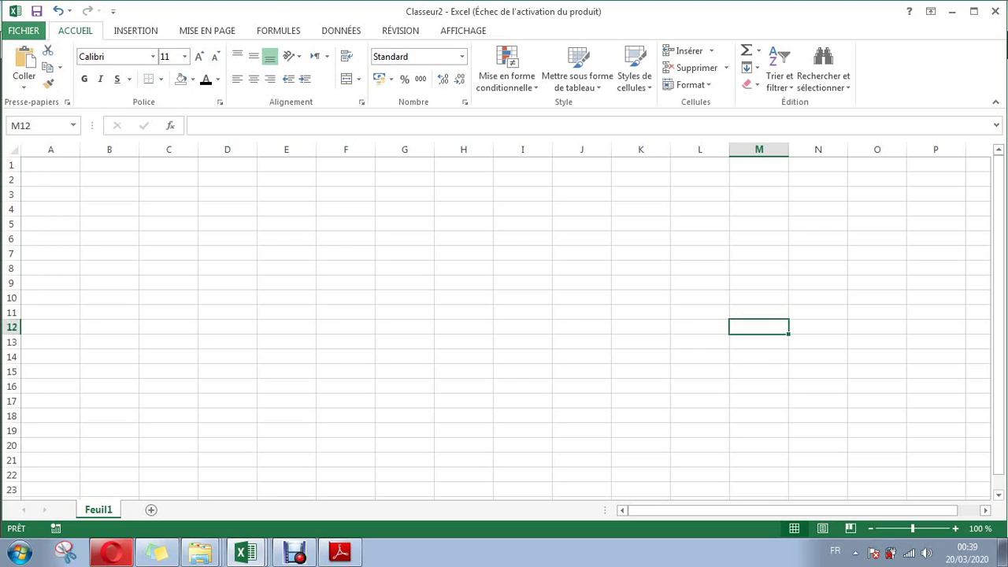
# Save the blank workbook to the Desktop (Bureau) under the file name 'Statistiques'.
pyautogui.click(24, 31)
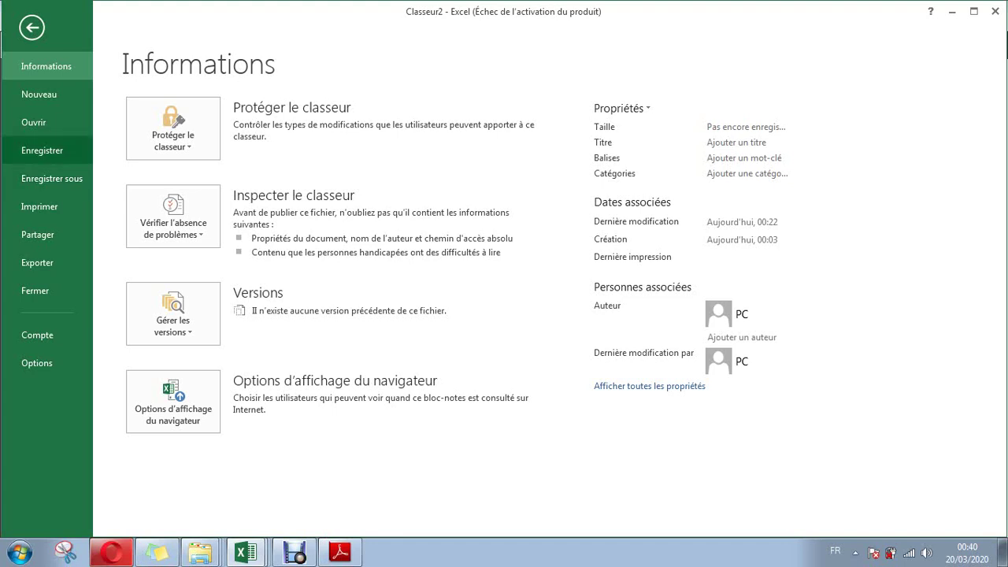
pyautogui.click(42, 150)
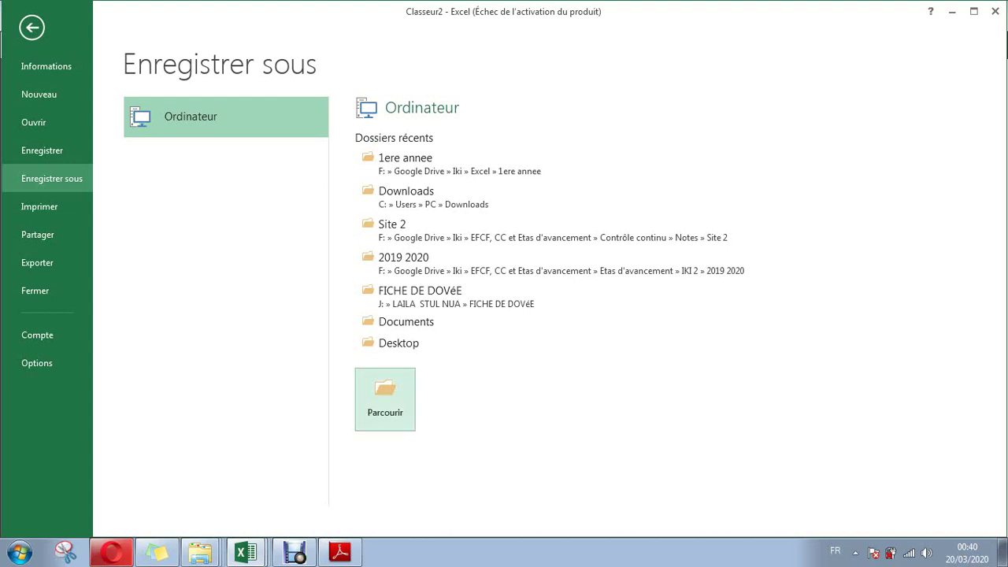
pyautogui.click(386, 399)
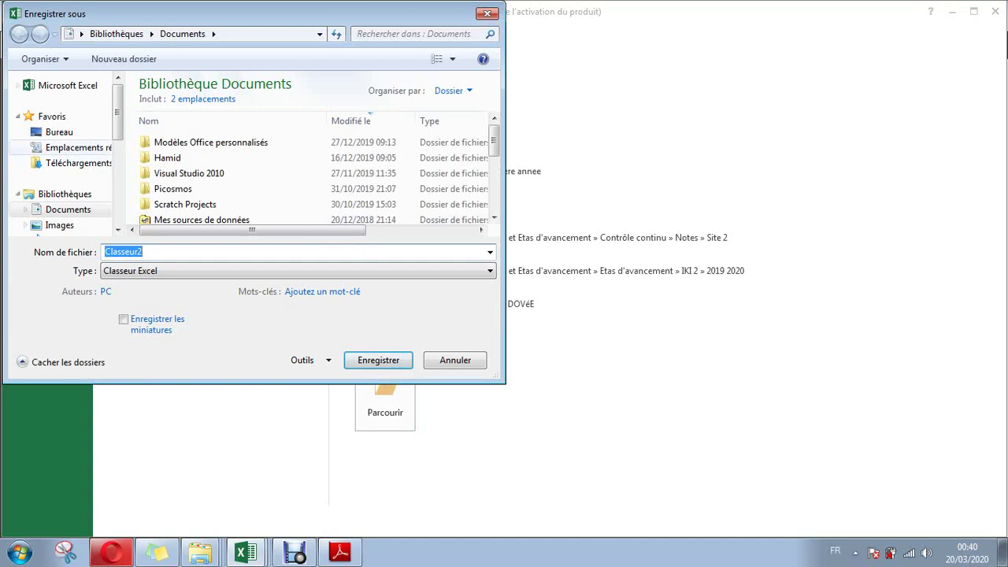
pyautogui.click(59, 131)
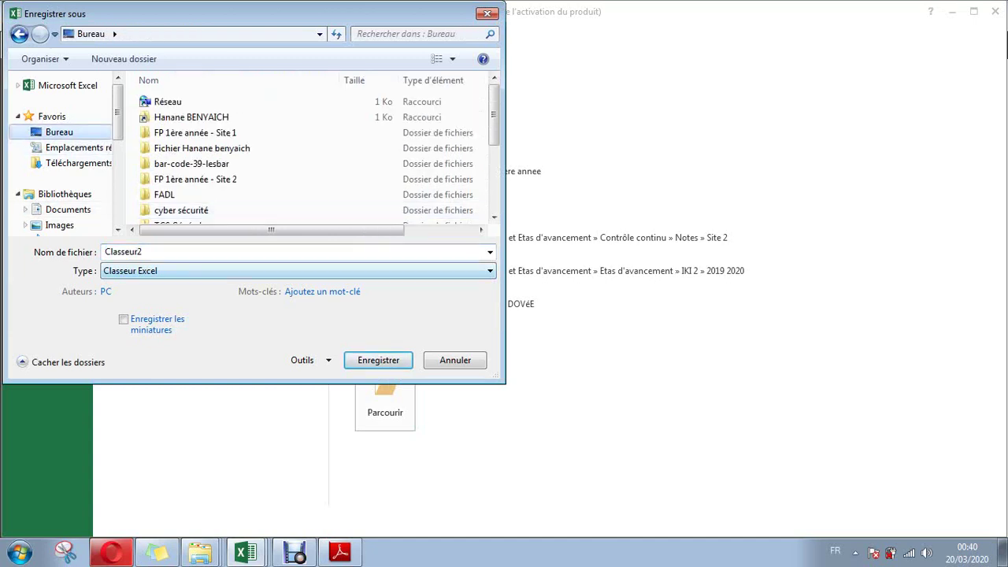
pyautogui.click(123, 252)
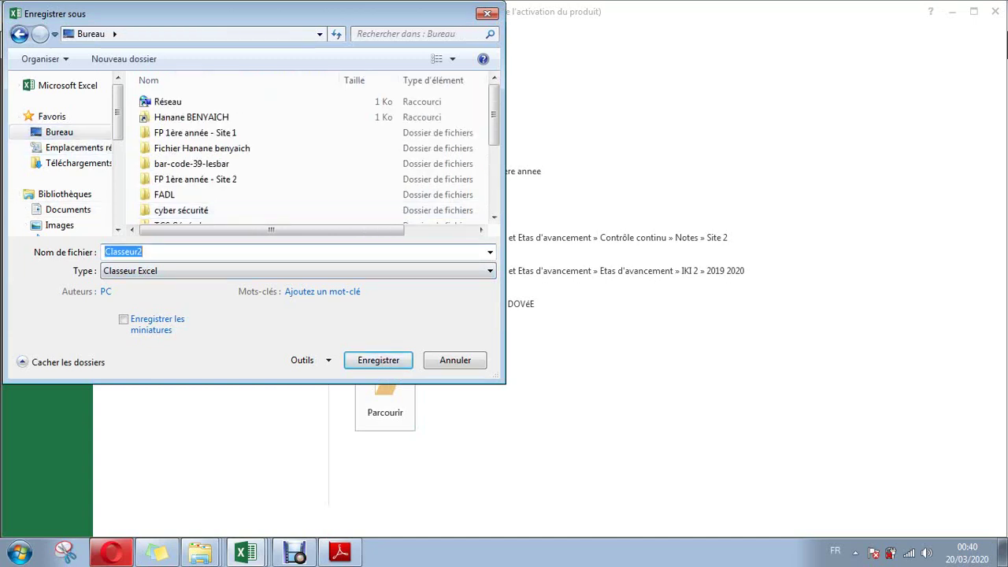
pyautogui.write('Stat')
pyautogui.write('ist')
pyautogui.write('iques')
pyautogui.press('Return')
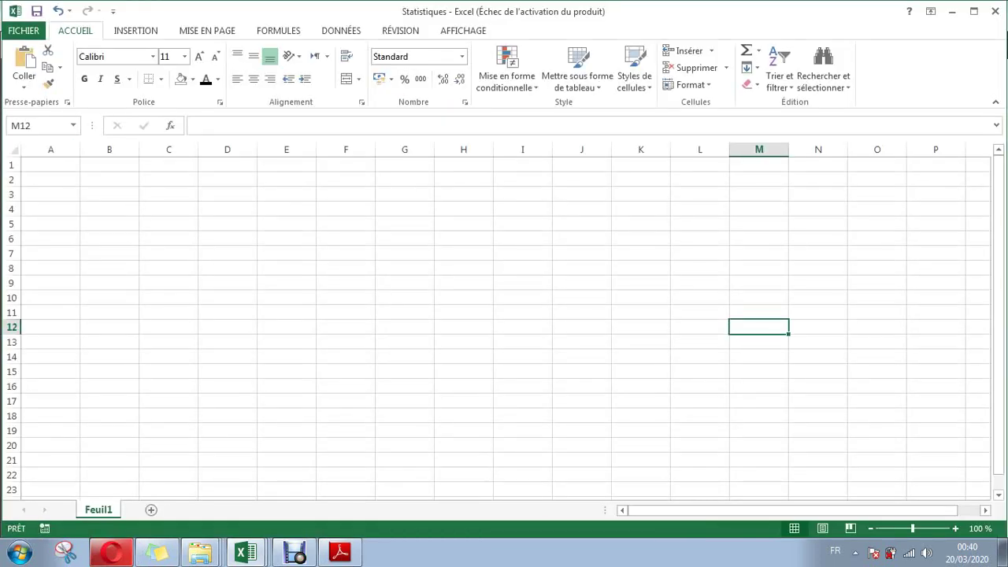
# Add six new sheets so the workbook holds Feuil1 through Feuil7, then check the PDF.
pyautogui.hotkey('alt', 'Tab')
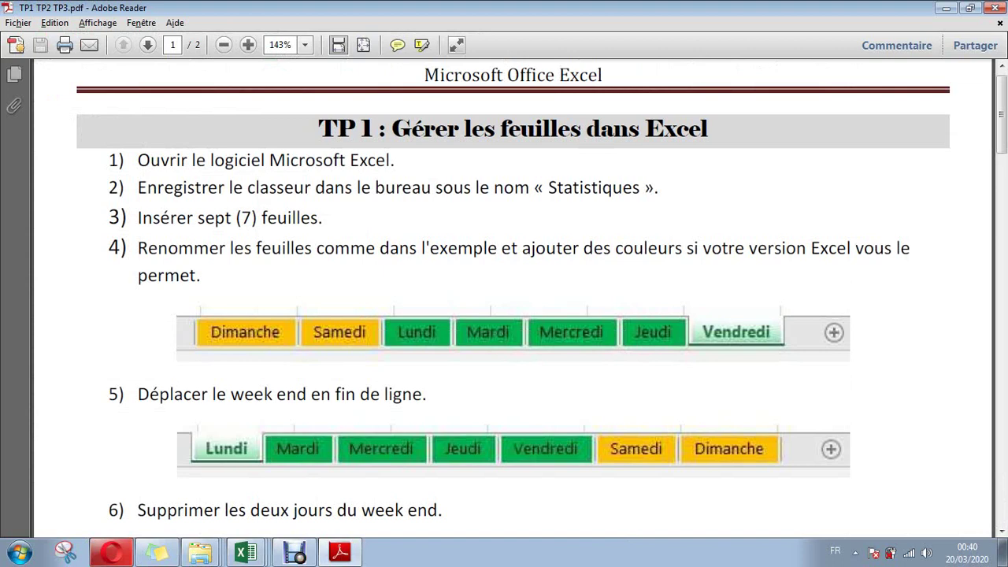
pyautogui.hotkey('alt', 'Tab')
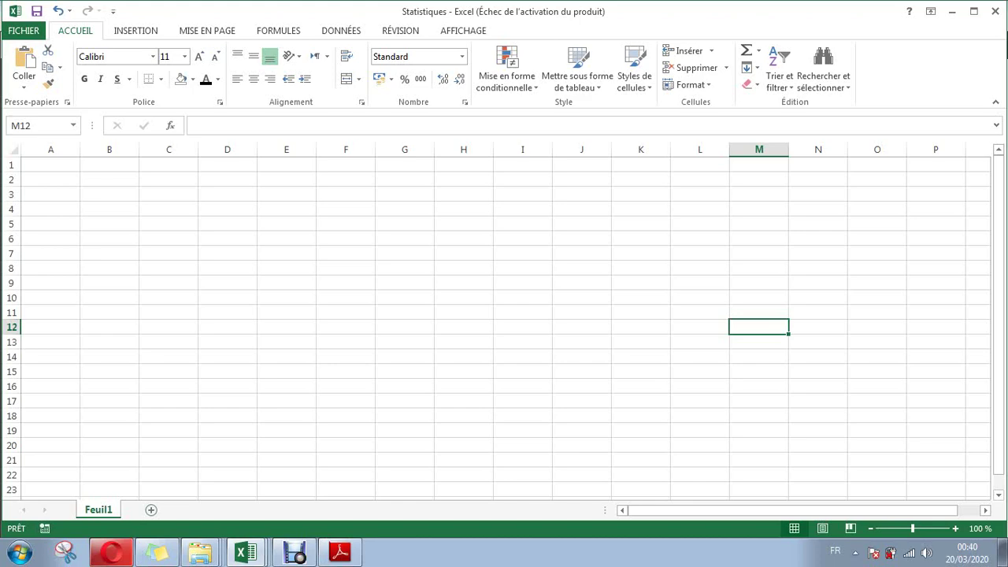
pyautogui.click(151, 510)
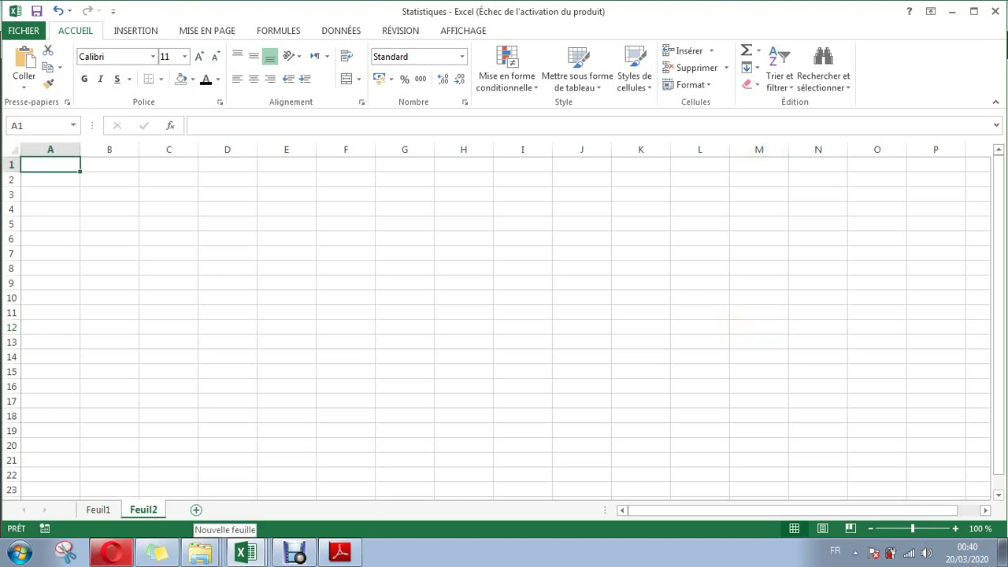
pyautogui.click(196, 510)
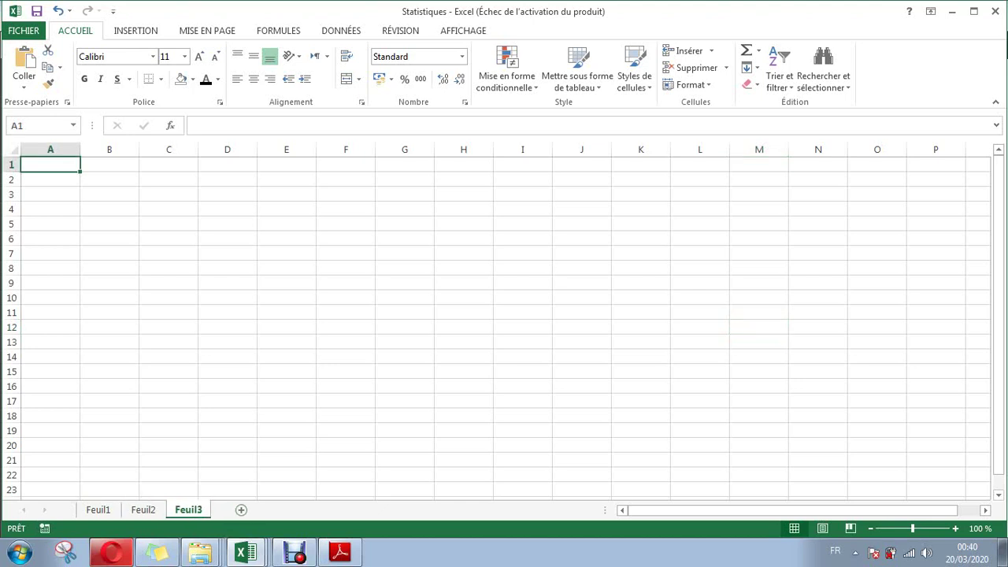
pyautogui.click(241, 509)
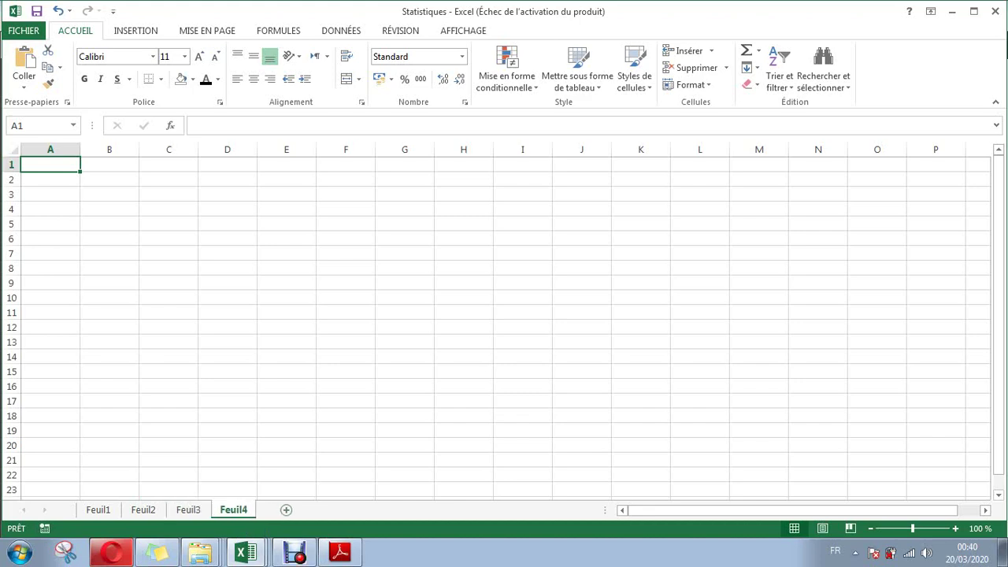
pyautogui.click(286, 510)
pyautogui.click(331, 510)
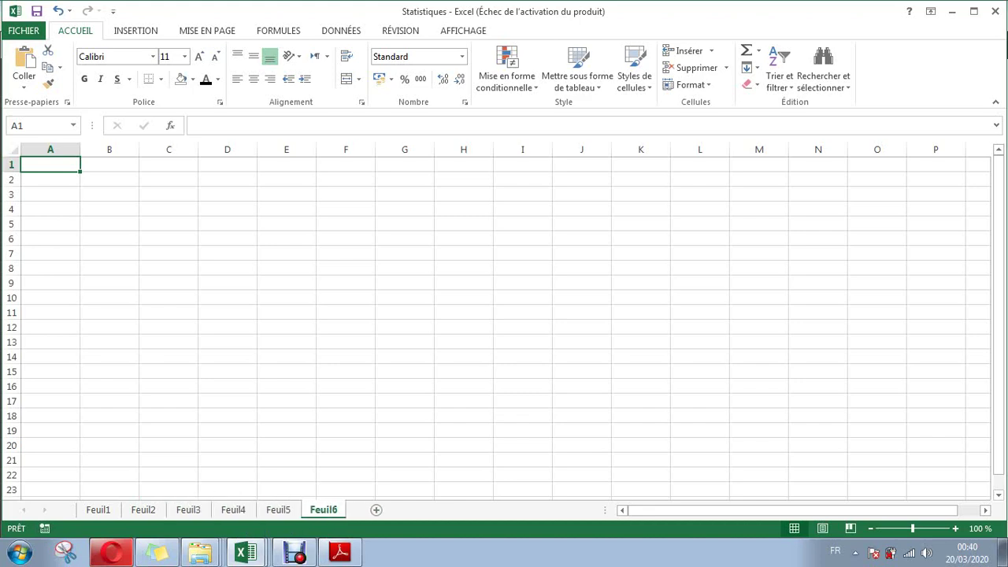
pyautogui.click(376, 510)
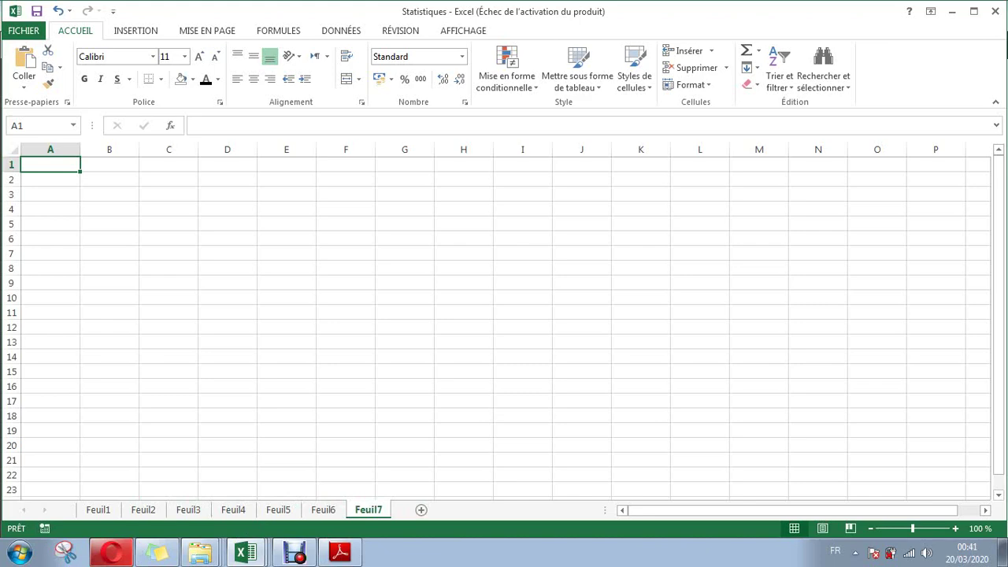
pyautogui.hotkey('alt', 'Tab')
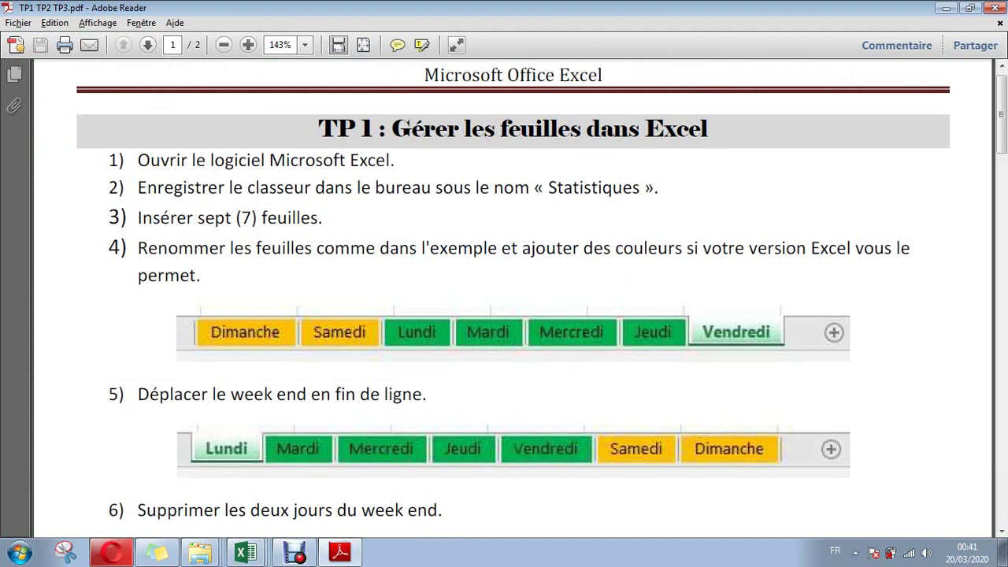
# Rename the first sheet Feuil1 to 'Dimanche'.
pyautogui.hotkey('alt', 'Tab')
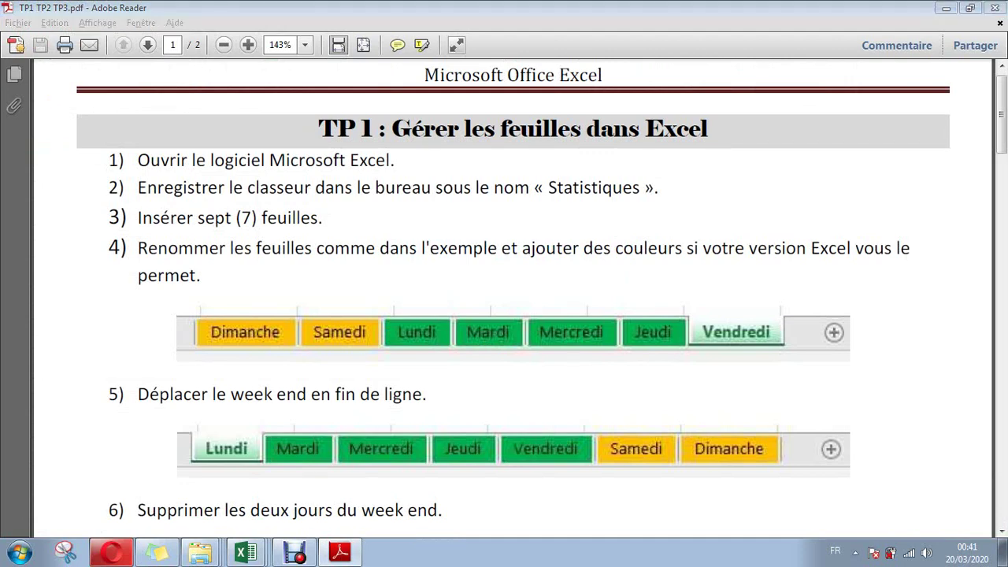
pyautogui.hotkey('alt', 'Tab')
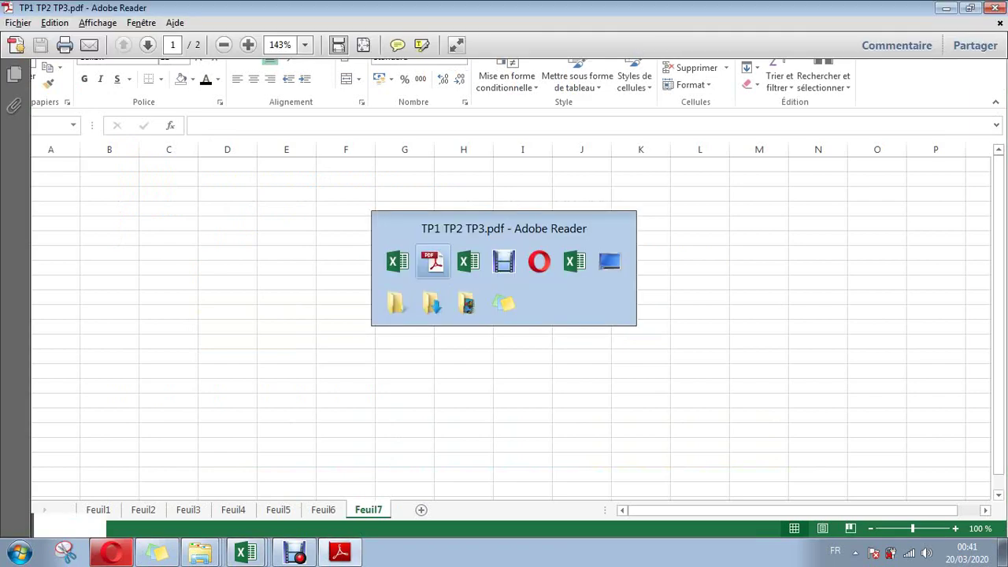
pyautogui.hotkey('alt', 'Tab')
pyautogui.click(99, 509)
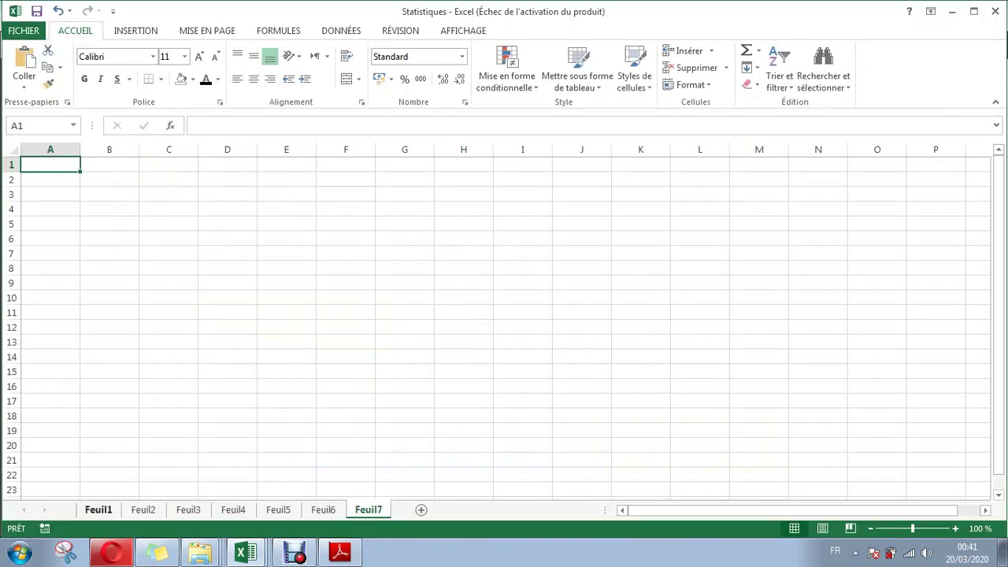
pyautogui.click(759, 327)
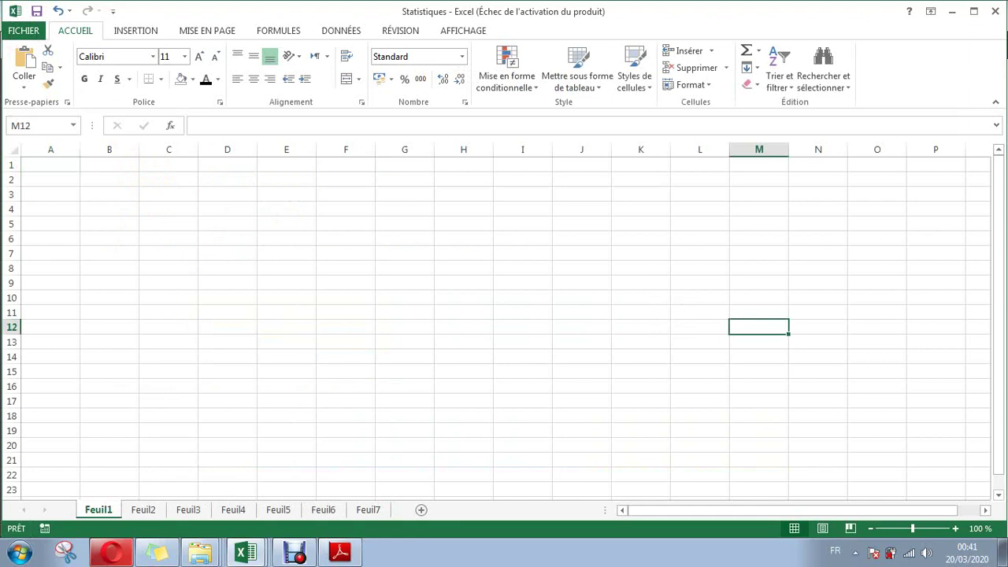
pyautogui.rightClick(98, 510)
pyautogui.press('F6')
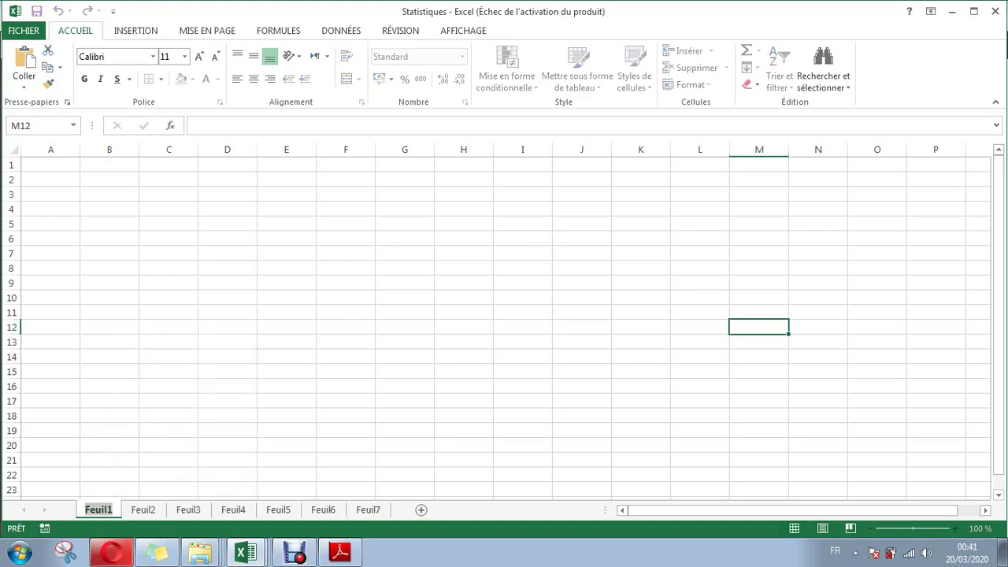
pyautogui.write('Dimanc')
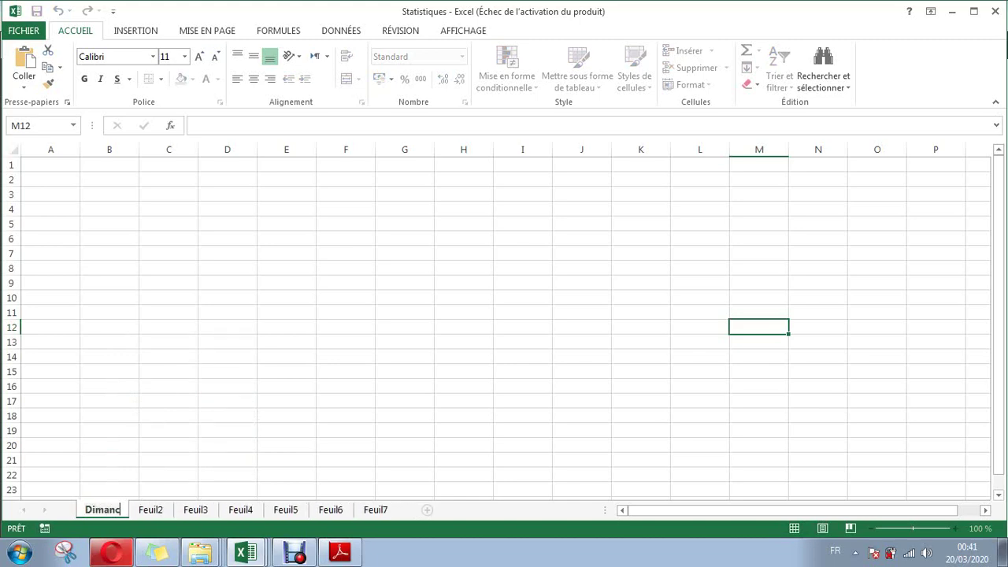
pyautogui.write('he')
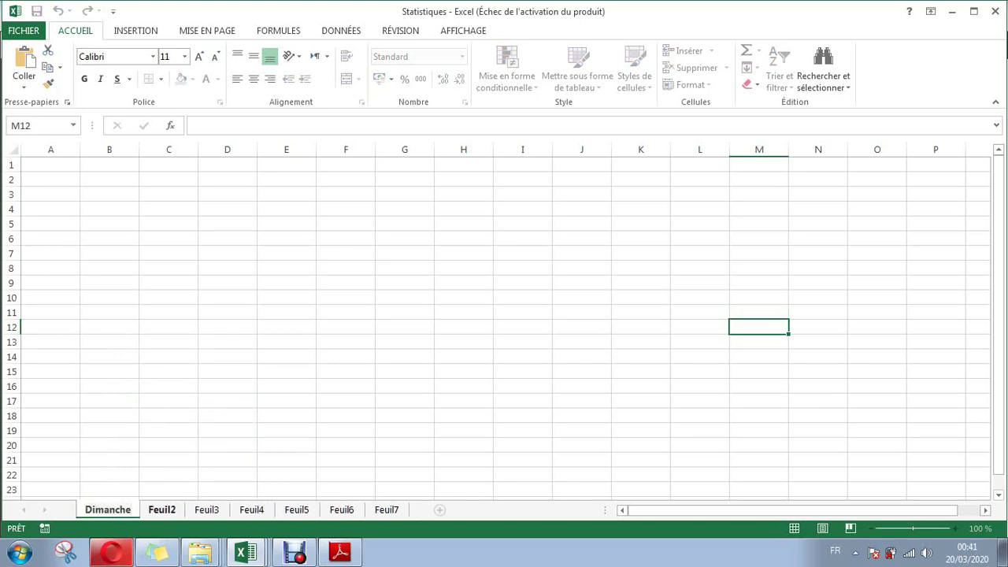
pyautogui.click(162, 509)
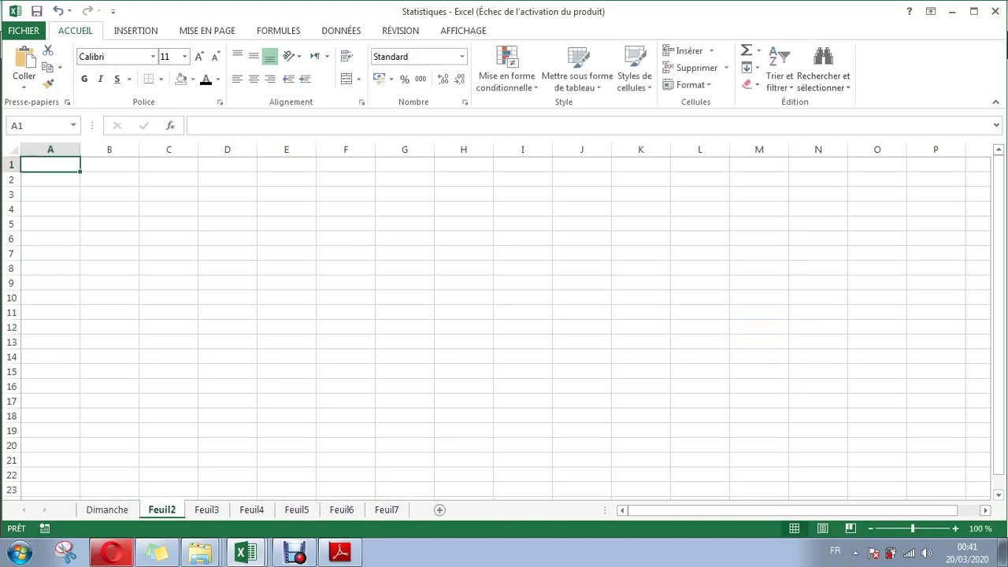
# Rename Feuil2 to 'Samedi'.
pyautogui.doubleClick(161, 510)
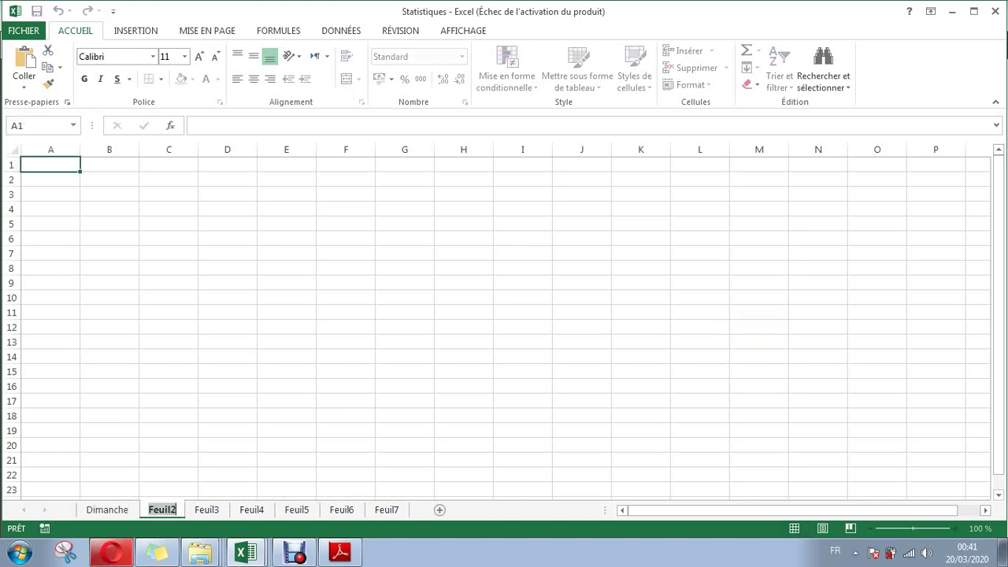
pyautogui.hotkey('alt', 'Tab')
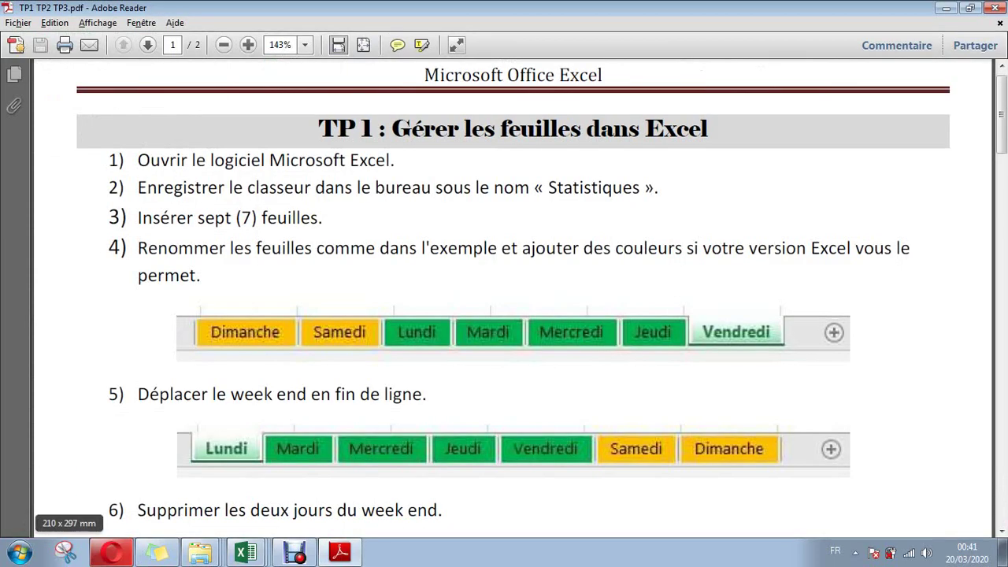
pyautogui.hotkey('alt', 'Tab')
pyautogui.write('Sam')
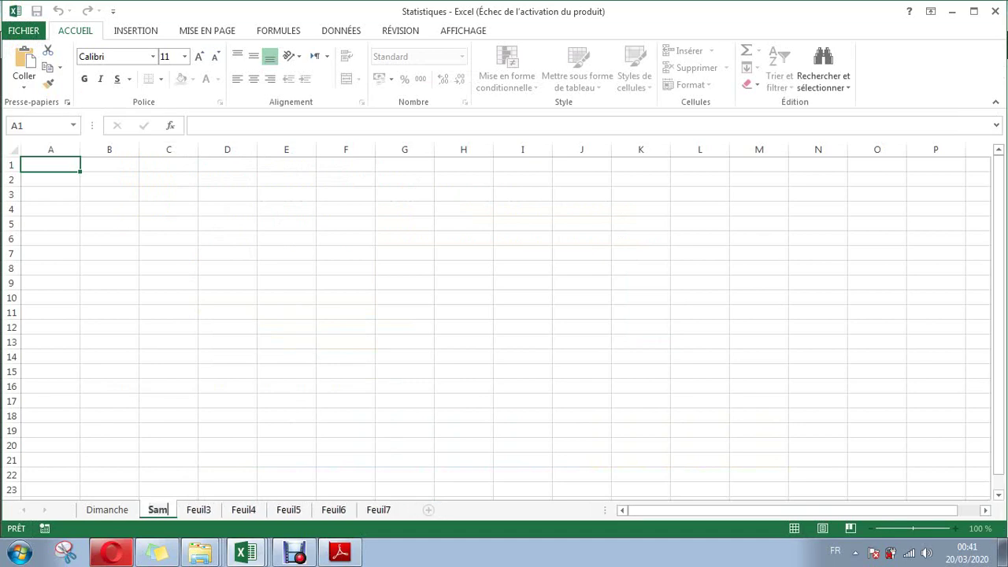
pyautogui.write('edi')
pyautogui.press('Return')
# Rename Feuil3 to 'Lundi' and Feuil4 to 'Mardi'.
pyautogui.hotkey('ctrl', 'pagedown')
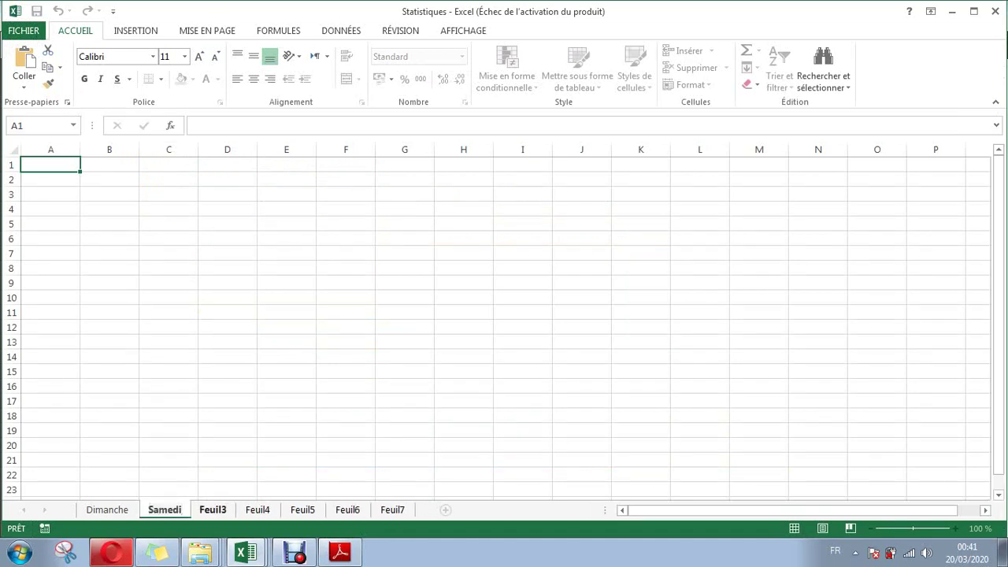
pyautogui.doubleClick(213, 510)
pyautogui.write('L')
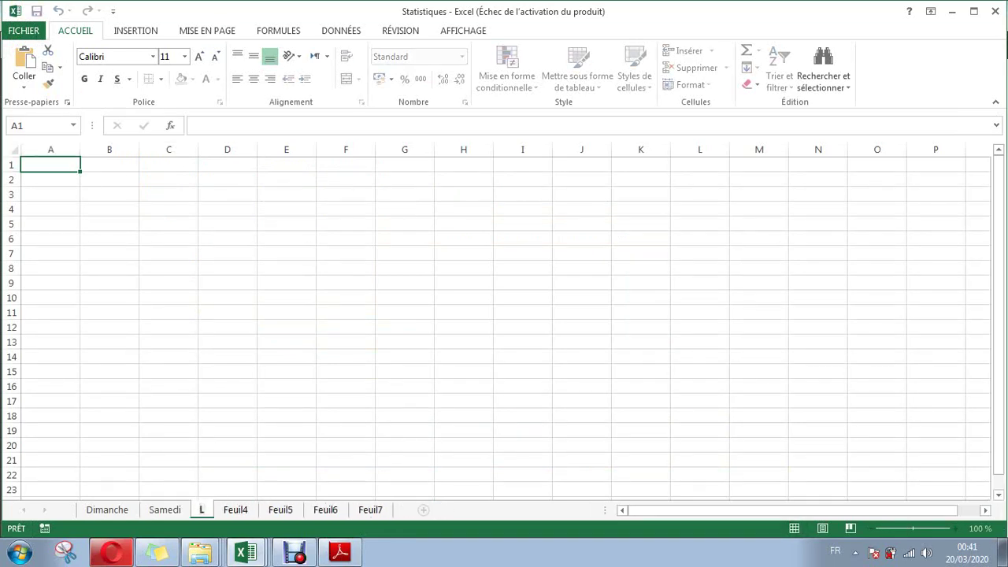
pyautogui.write('und')
pyautogui.write('i')
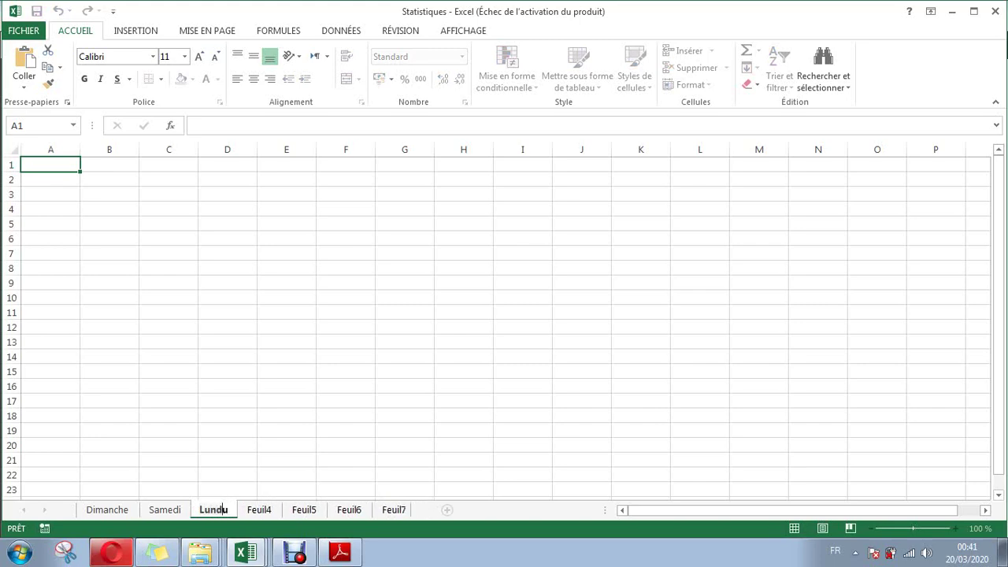
pyautogui.press('Return')
pyautogui.hotkey('ctrl', 'pagedown')
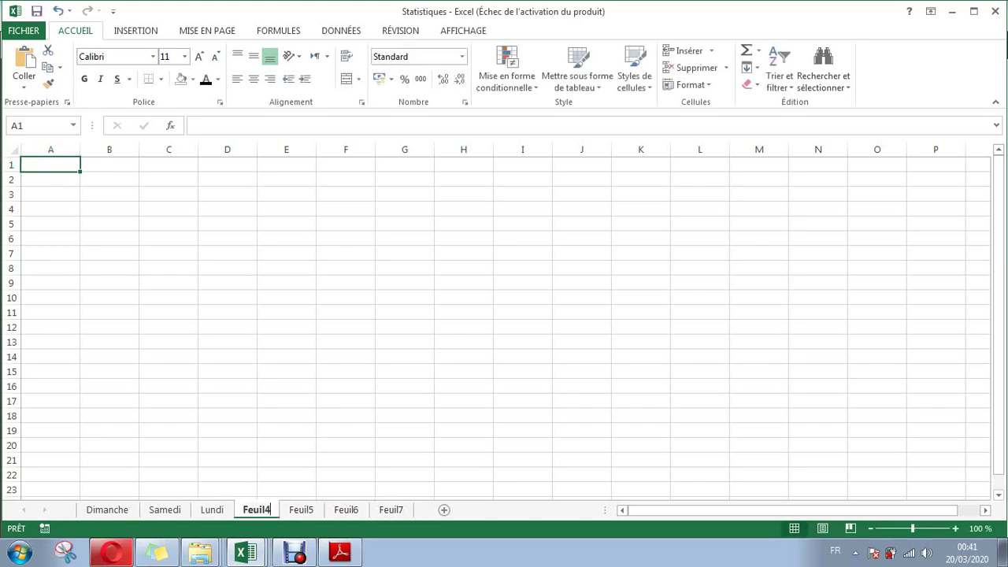
pyautogui.doubleClick(256, 510)
pyautogui.write('Mardi')
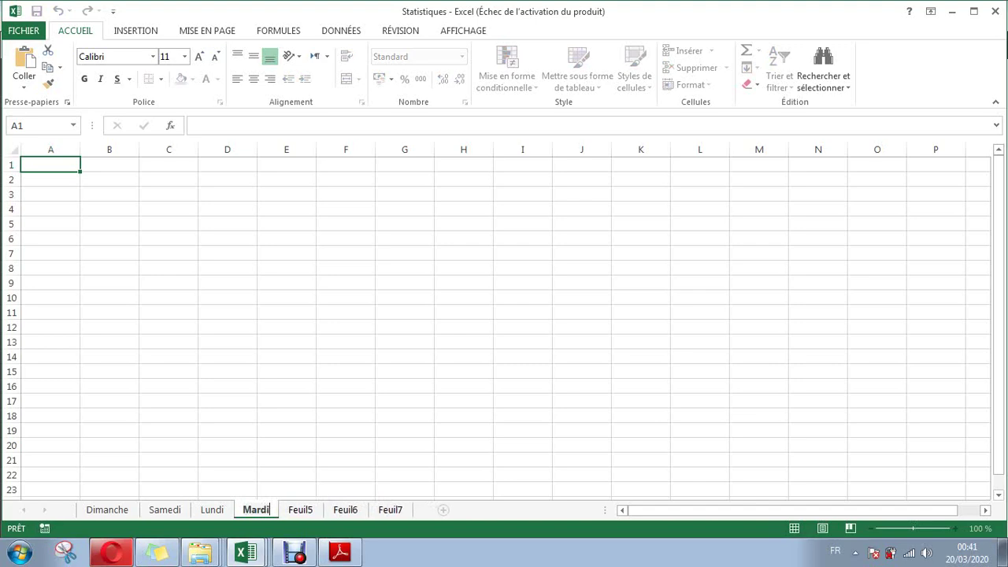
pyautogui.press('Return')
# Rename Feuil5 to 'Mercredi' and Feuil6 to 'Jeudi'.
pyautogui.hotkey('ctrl', 'pagedown')
pyautogui.doubleClick(300, 510)
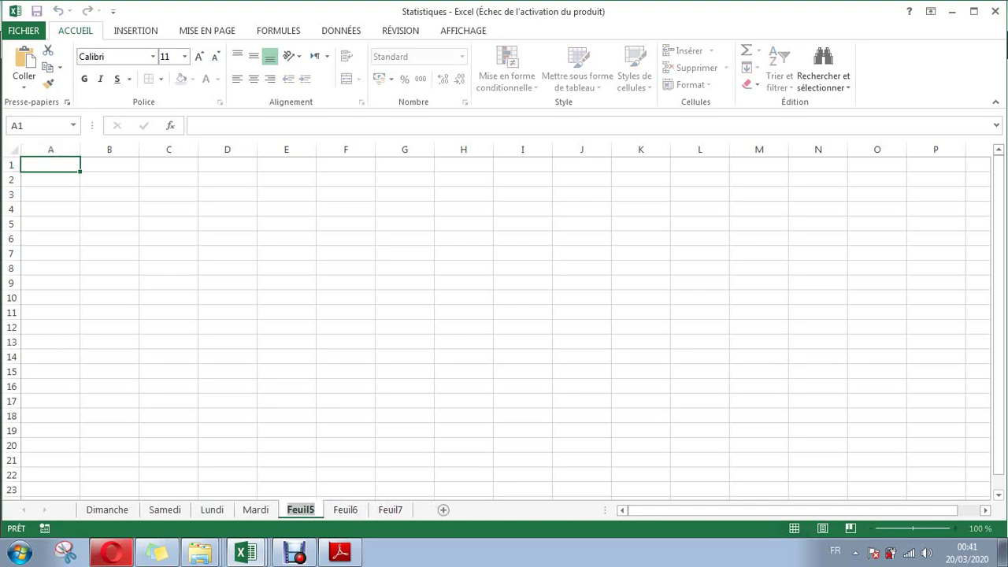
pyautogui.write('Mercredi')
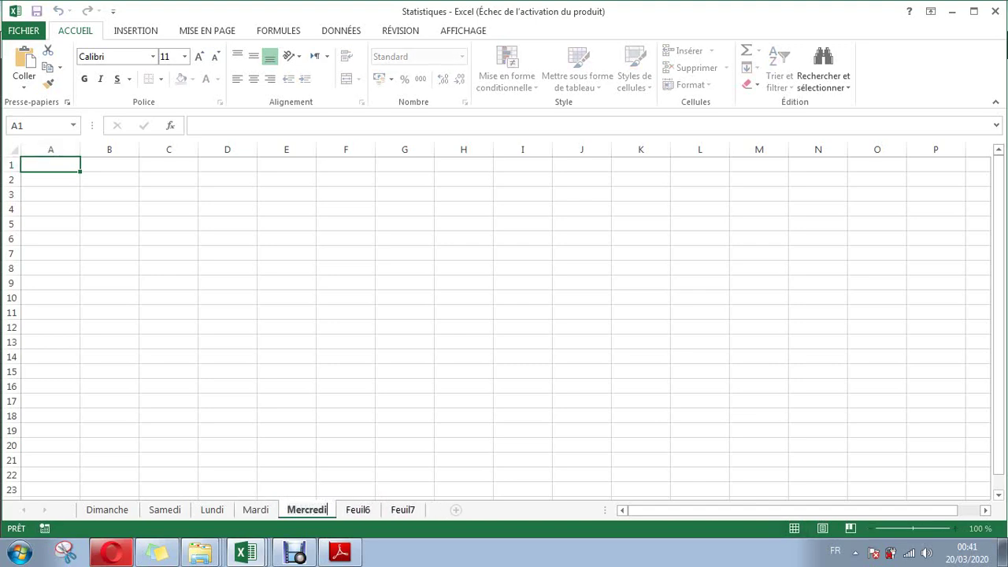
pyautogui.press('Return')
pyautogui.hotkey('ctrl', 'pagedown')
pyautogui.doubleClick(359, 510)
pyautogui.write('Jeu')
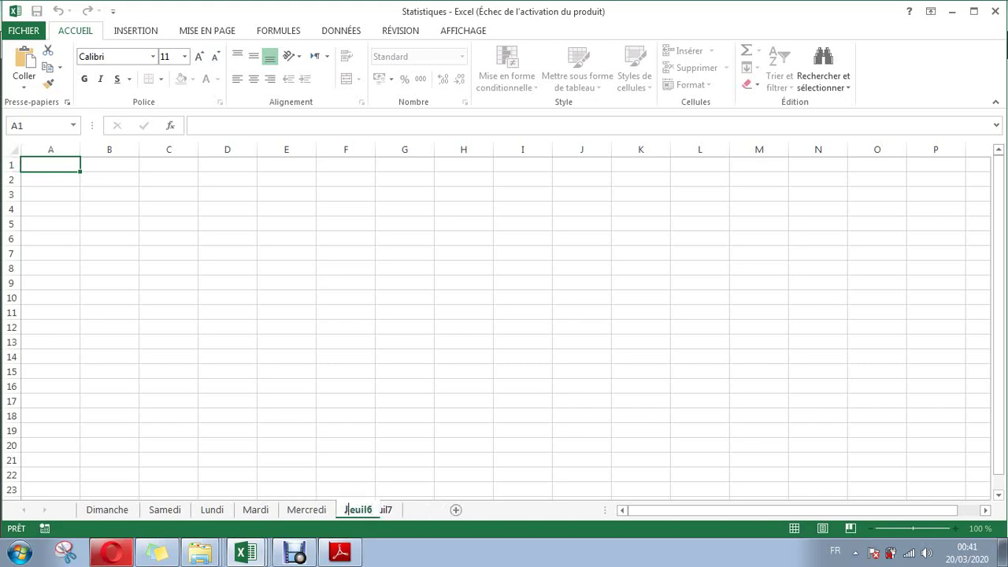
pyautogui.write('di')
pyautogui.press('Return')
# Rename Feuil7 to 'Vendredi', fixing a typo along the way.
pyautogui.hotkey('ctrl', 'pagedown')
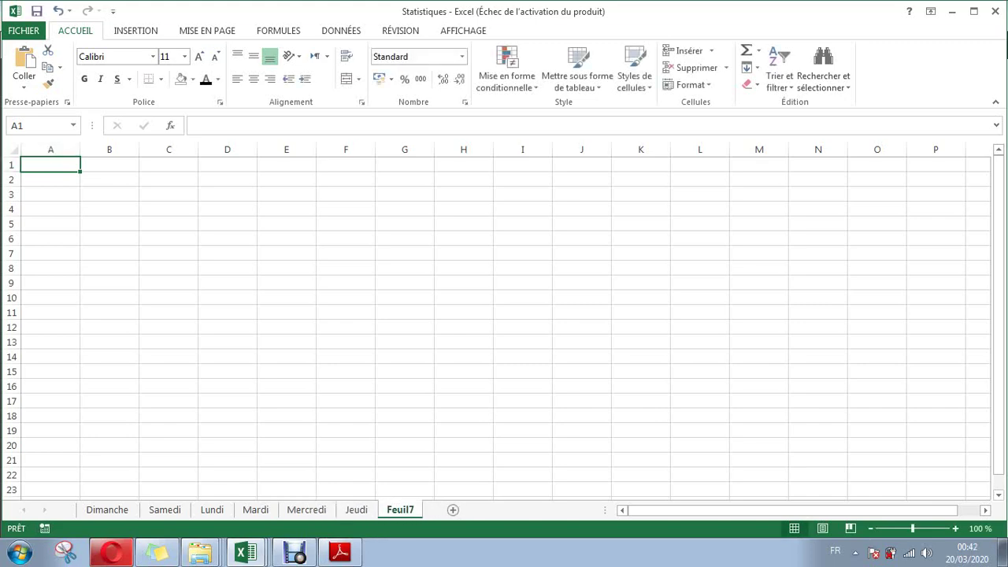
pyautogui.doubleClick(400, 510)
pyautogui.write('Vd')
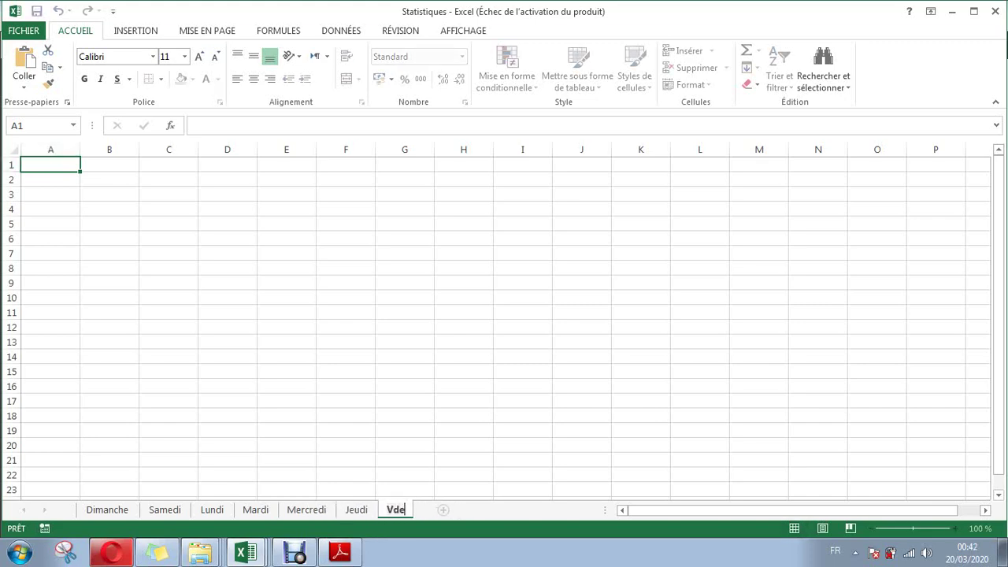
pyautogui.press('BackSpace')
pyautogui.write('endr')
pyautogui.write('edi')
pyautogui.press('Return')
pyautogui.click(404, 430)
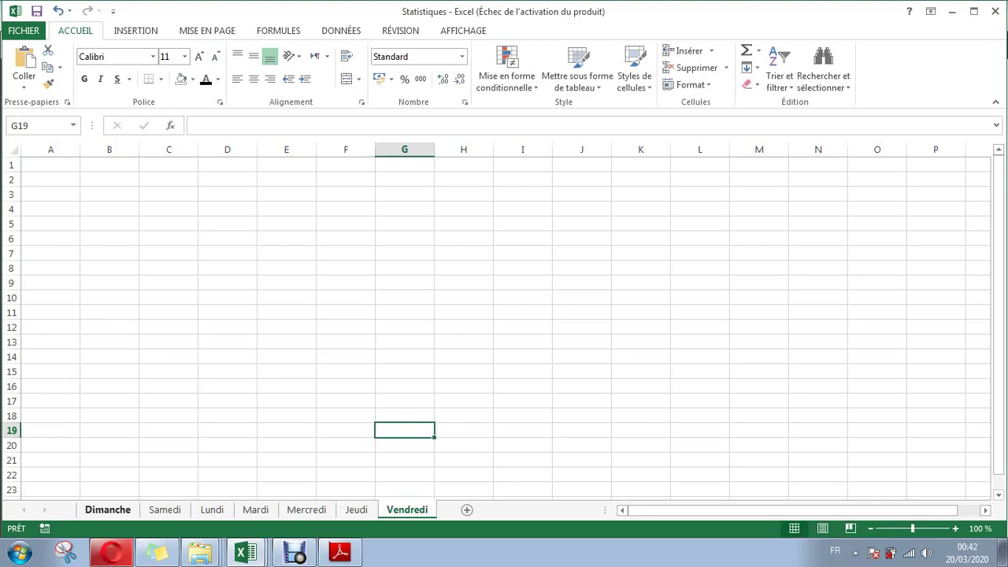
# Colour the Dimanche and Samedi sheet tabs yellow.
pyautogui.rightClick(113, 509)
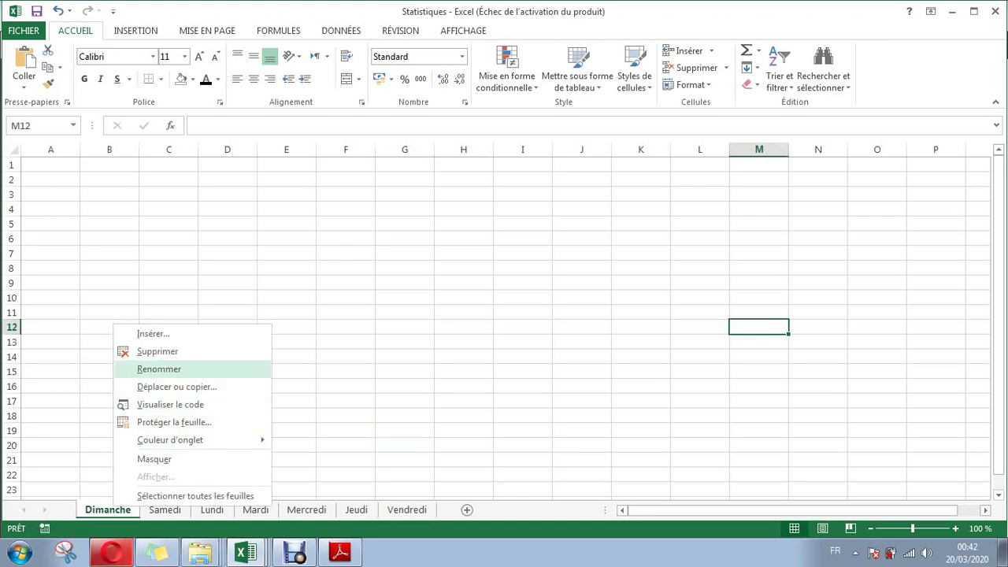
pyautogui.press('Escape')
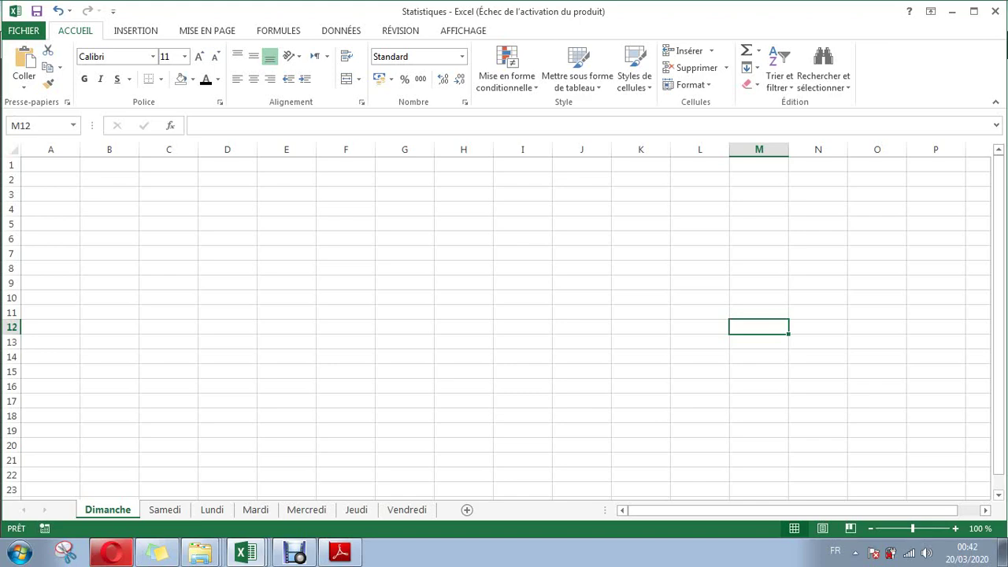
pyautogui.rightClick(113, 510)
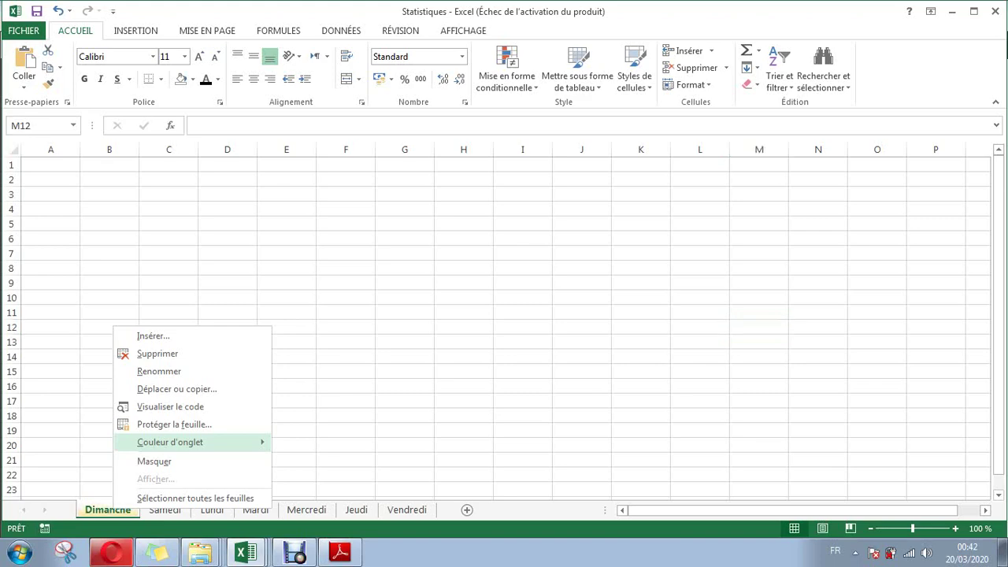
pyautogui.press('Escape')
pyautogui.rightClick(169, 510)
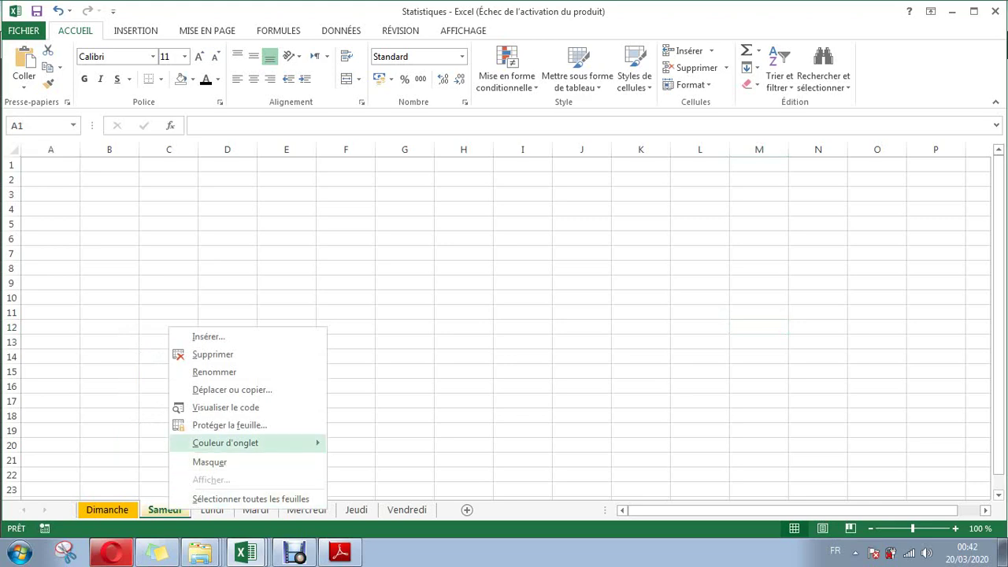
pyautogui.press('Escape')
# Colour the Lundi tab green, then group the following weekday sheets together.
pyautogui.hotkey('ctrl', 'pagedown')
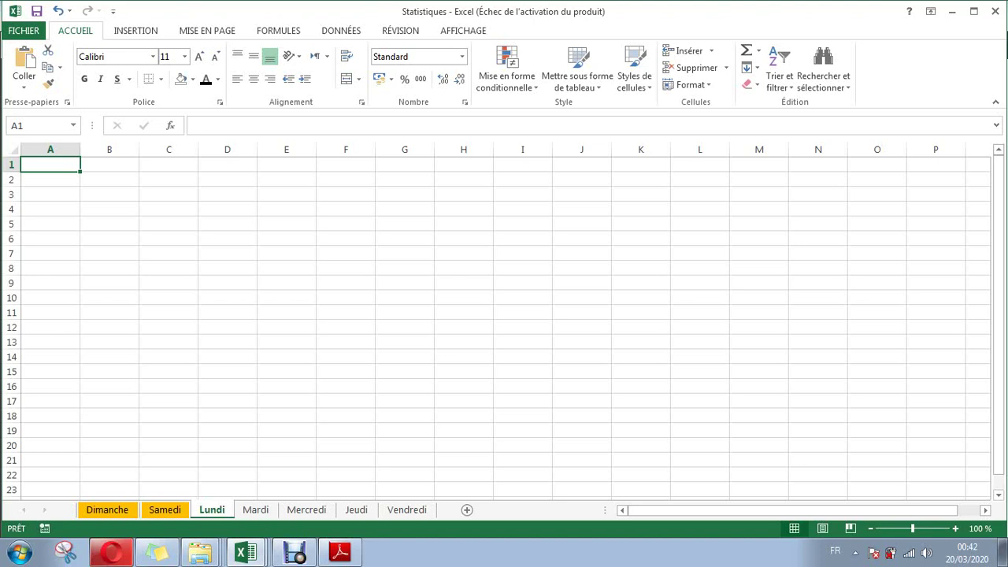
pyautogui.rightClick(212, 510)
pyautogui.click(256, 510)
pyautogui.hotkey('ctrl', 'shift', 'pagedown')
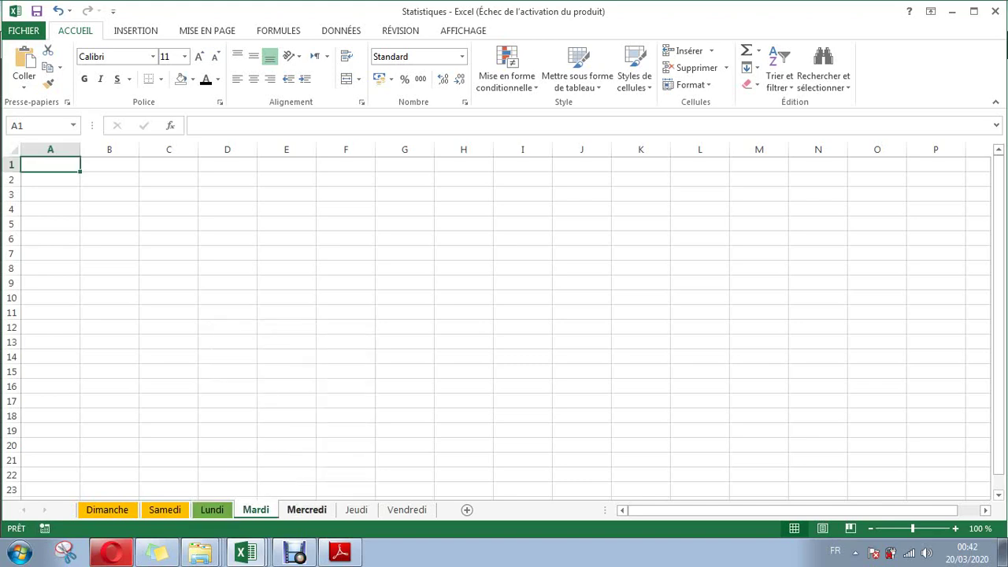
pyautogui.hotkey('ctrl', 'shift', 'pagedown')
pyautogui.hotkey('ctrl', 'shift', 'pagedown')
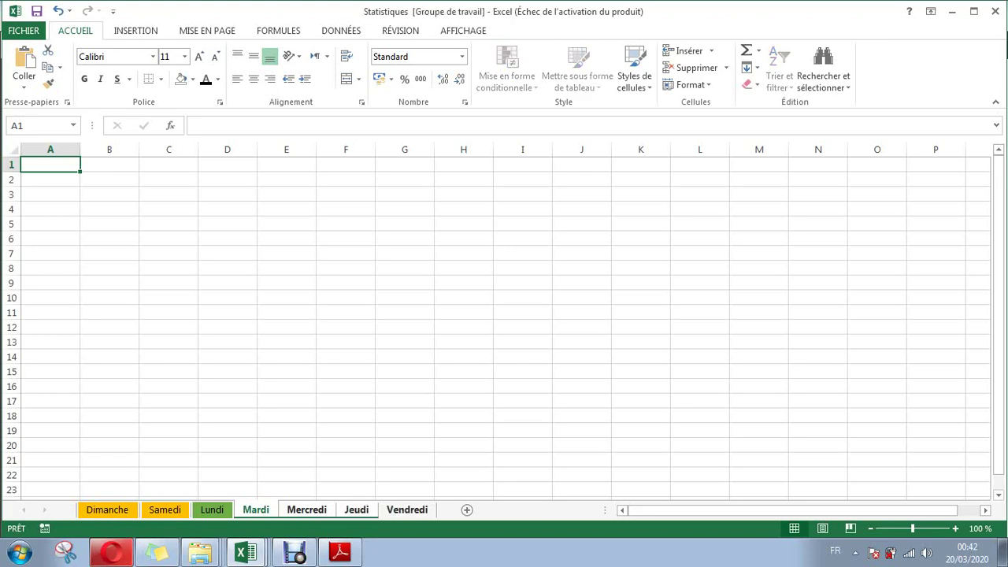
pyautogui.rightClick(403, 509)
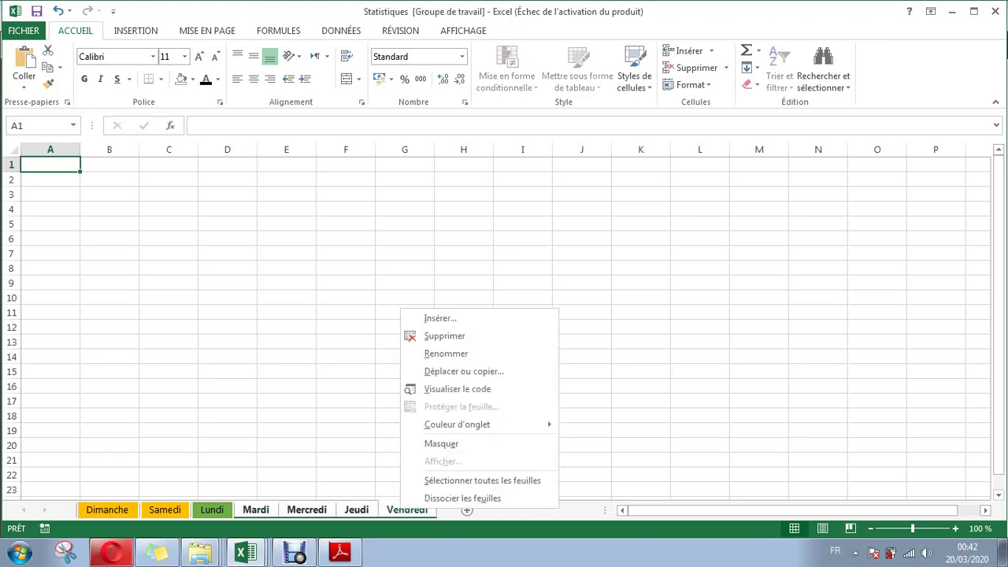
pyautogui.press('Escape')
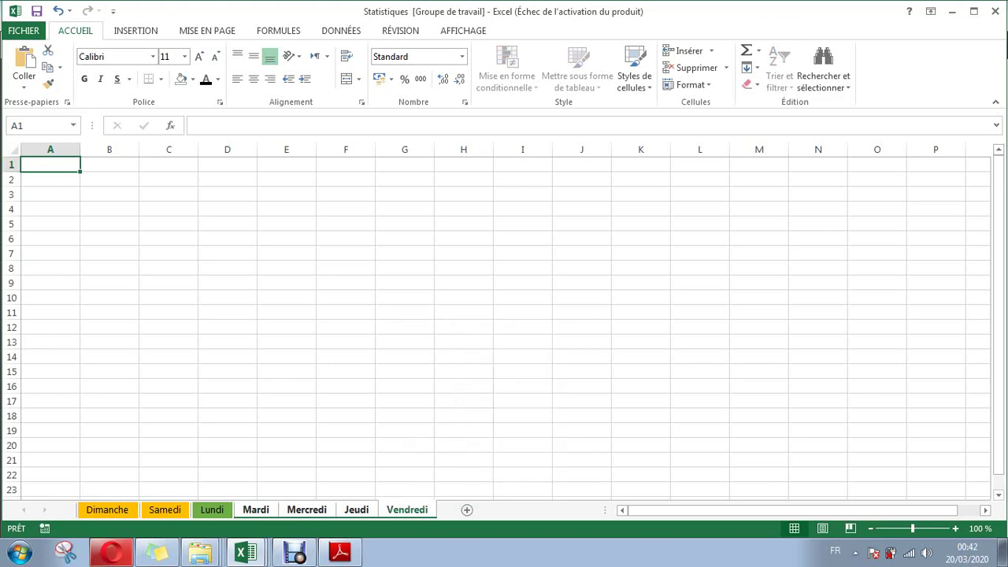
pyautogui.click(286, 489)
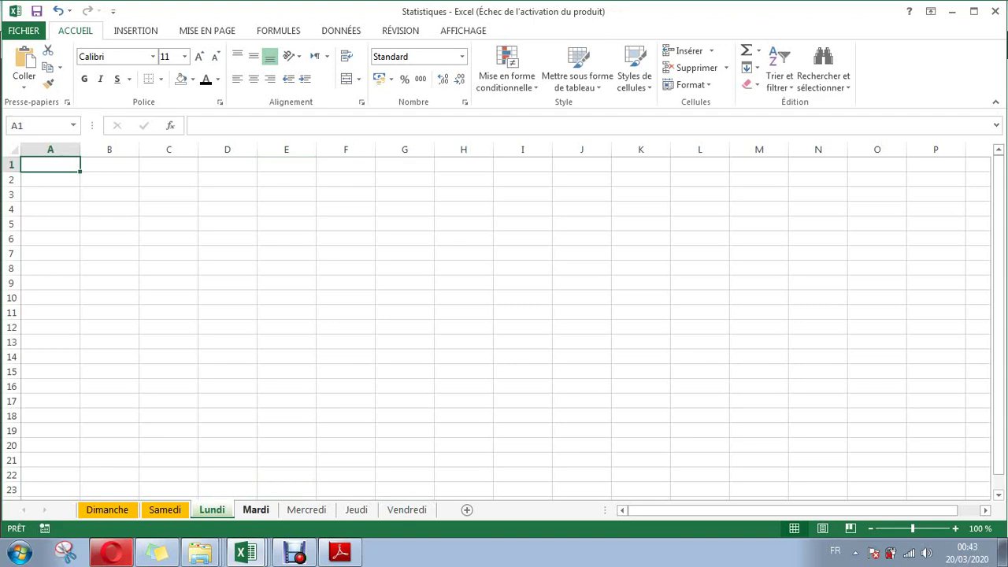
# Group the weekday sheets up to Jeudi and give their tabs the green colour.
pyautogui.hotkey('ctrl', 'shift', 'pagedown')
pyautogui.hotkey('ctrl', 'shift', 'pagedown')
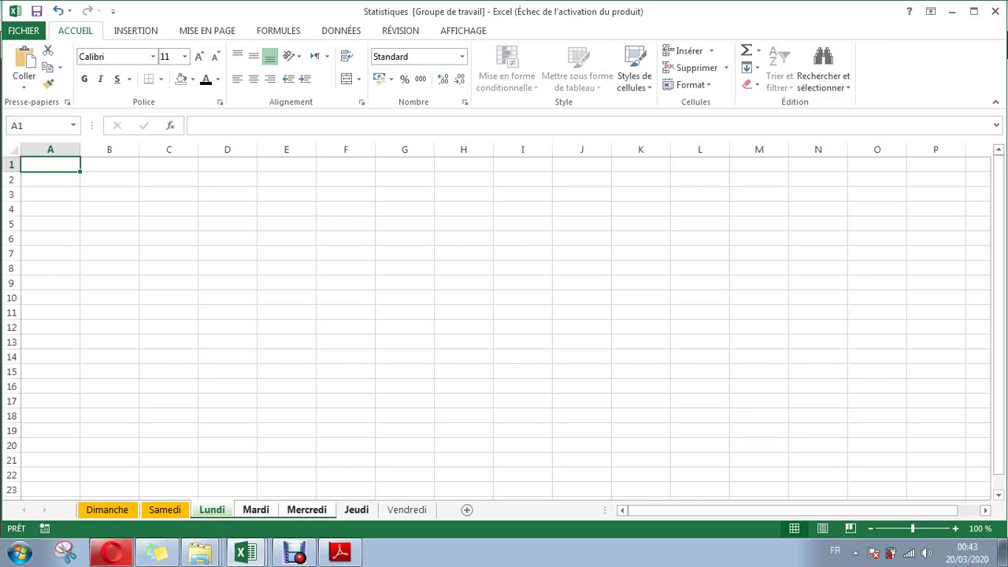
pyautogui.hotkey('ctrl', 'shift', 'pagedown')
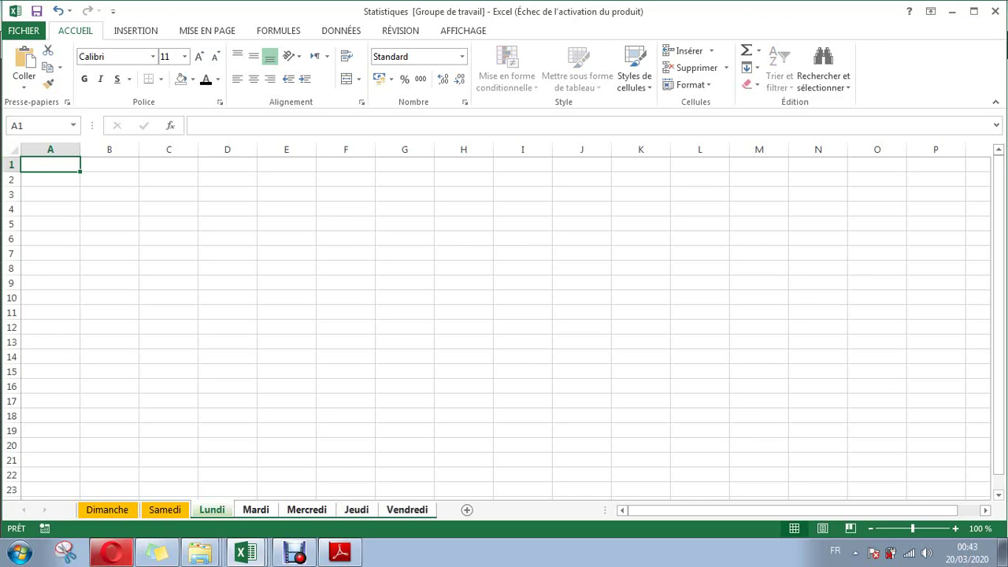
pyautogui.rightClick(356, 510)
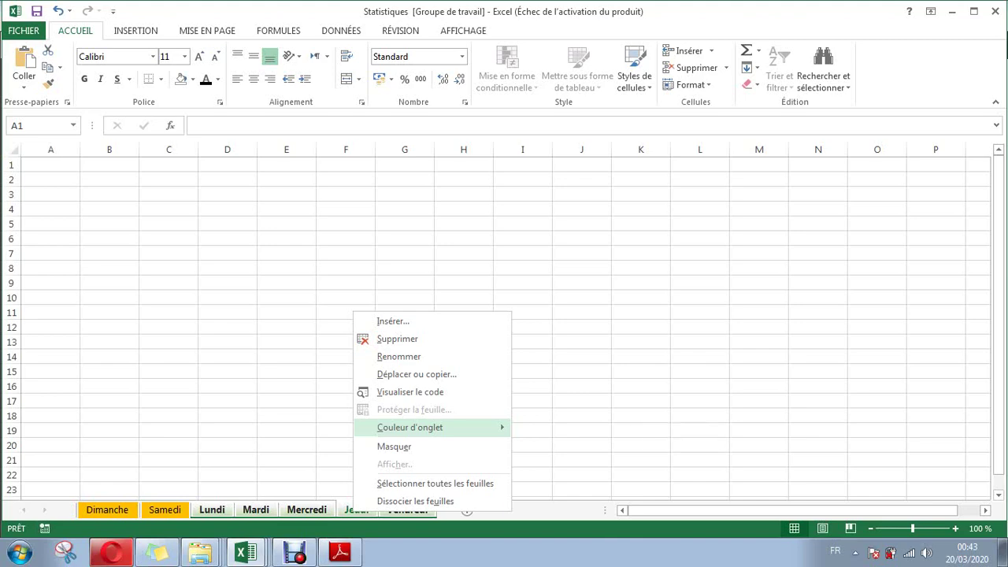
pyautogui.press('Escape')
pyautogui.click(463, 356)
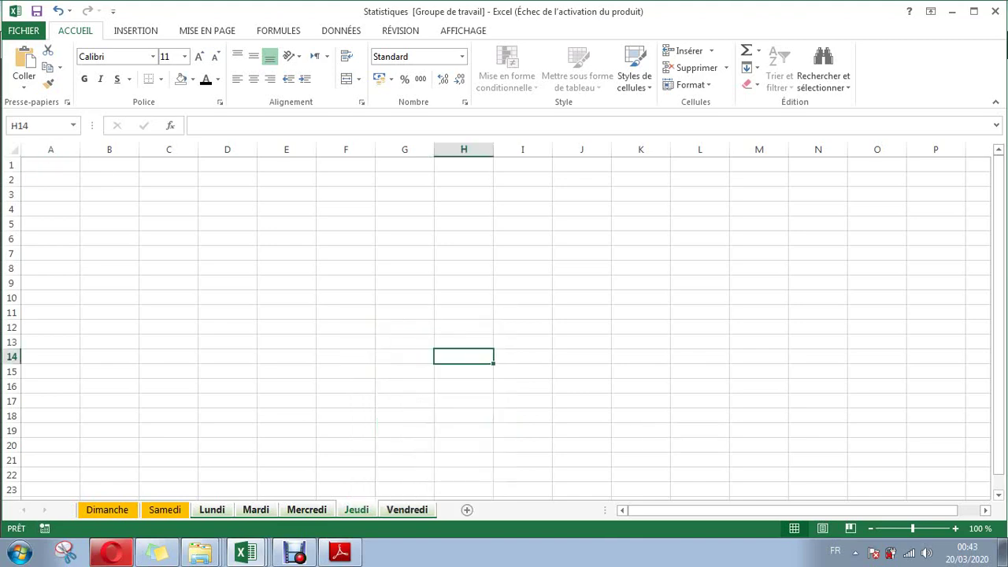
# Ungroup the sheets, confirming Lundi–Vendredi tabs are green and the weekend tabs orange.
pyautogui.click(212, 510)
pyautogui.keyDown('ctrl'); pyautogui.click(255, 510); pyautogui.keyUp('ctrl')
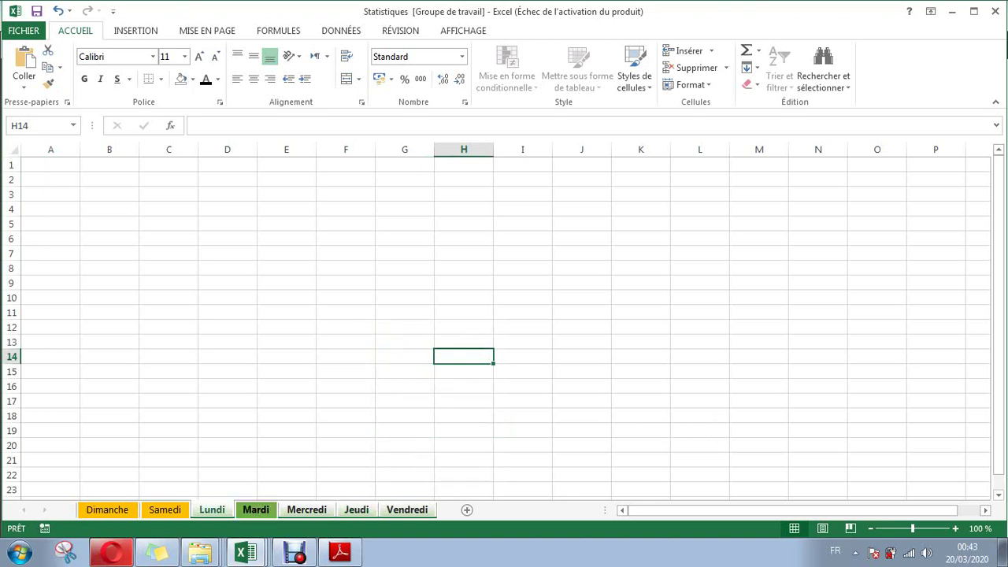
pyautogui.keyDown('ctrl'); pyautogui.click(306, 510); pyautogui.keyUp('ctrl')
pyautogui.keyDown('ctrl'); pyautogui.click(356, 510); pyautogui.keyUp('ctrl')
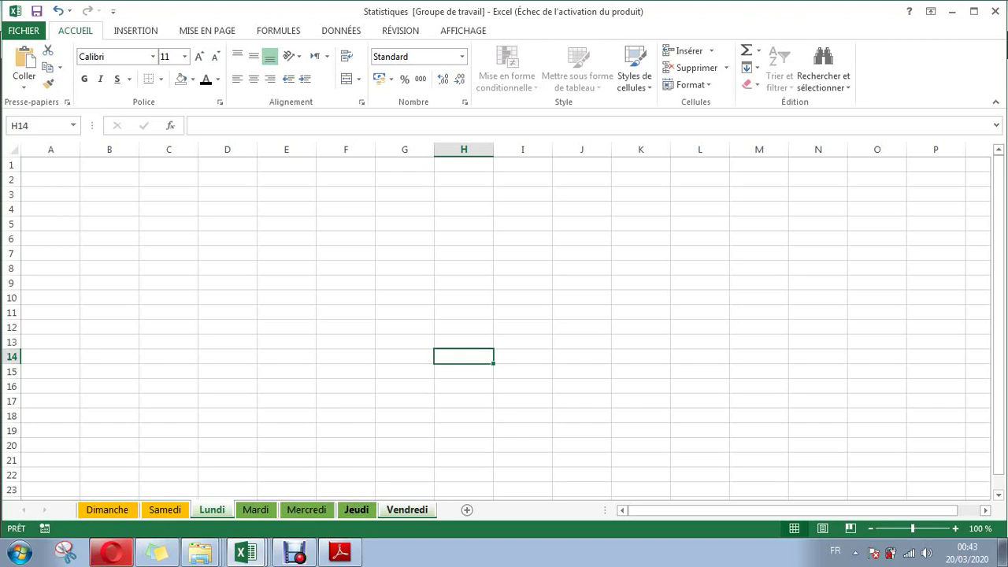
pyautogui.keyDown('ctrl'); pyautogui.click(407, 510); pyautogui.keyUp('ctrl')
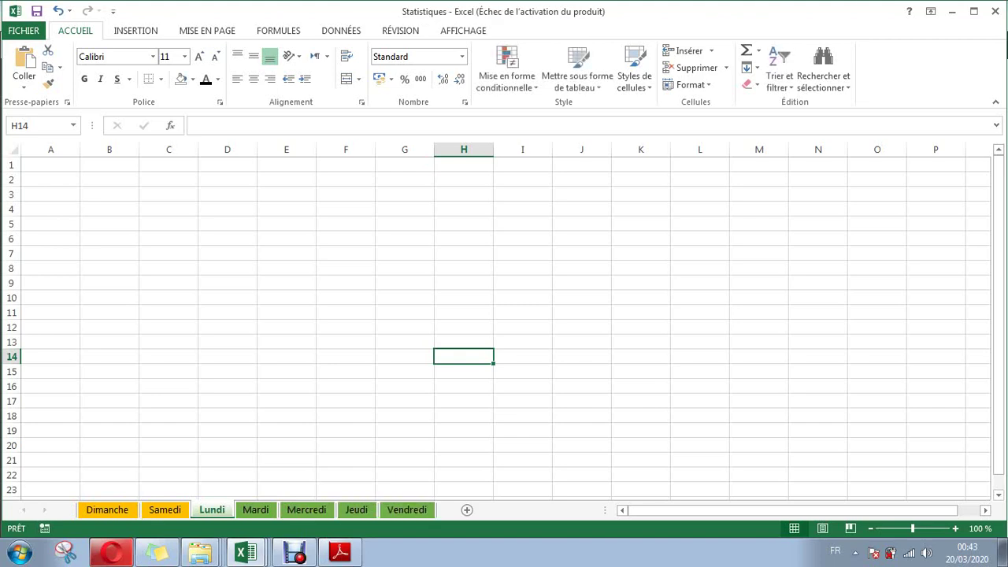
pyautogui.click(165, 510)
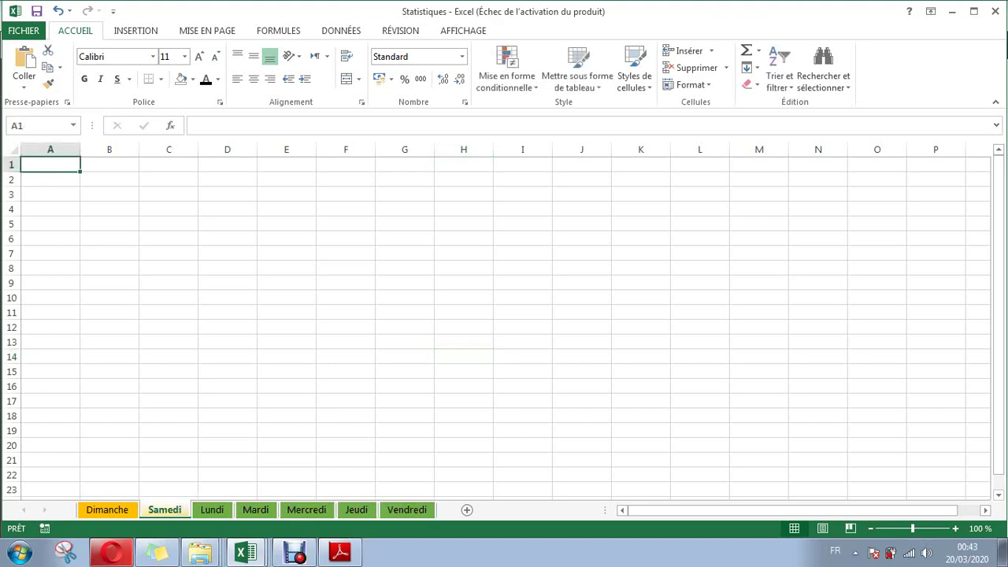
pyautogui.click(286, 401)
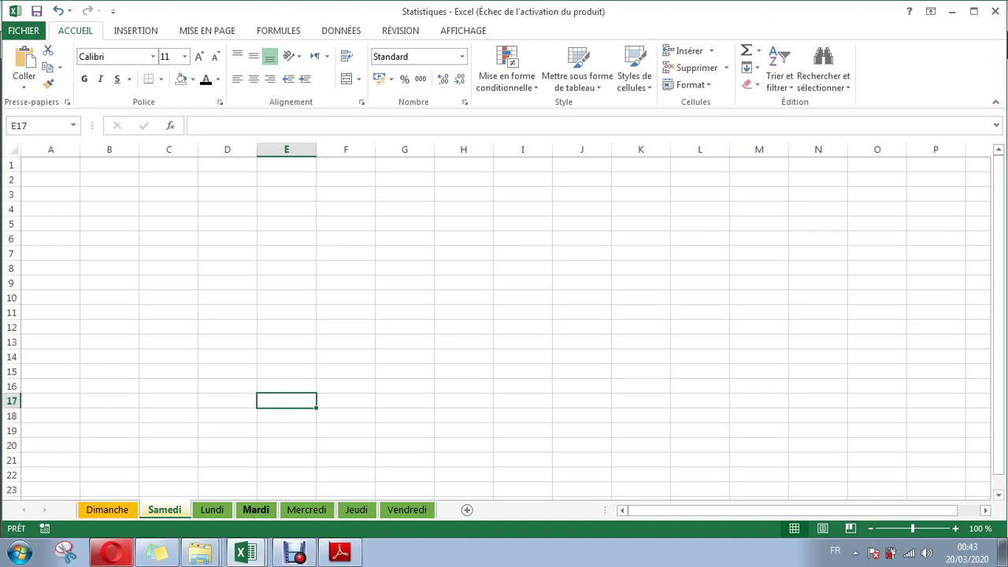
pyautogui.click(345, 474)
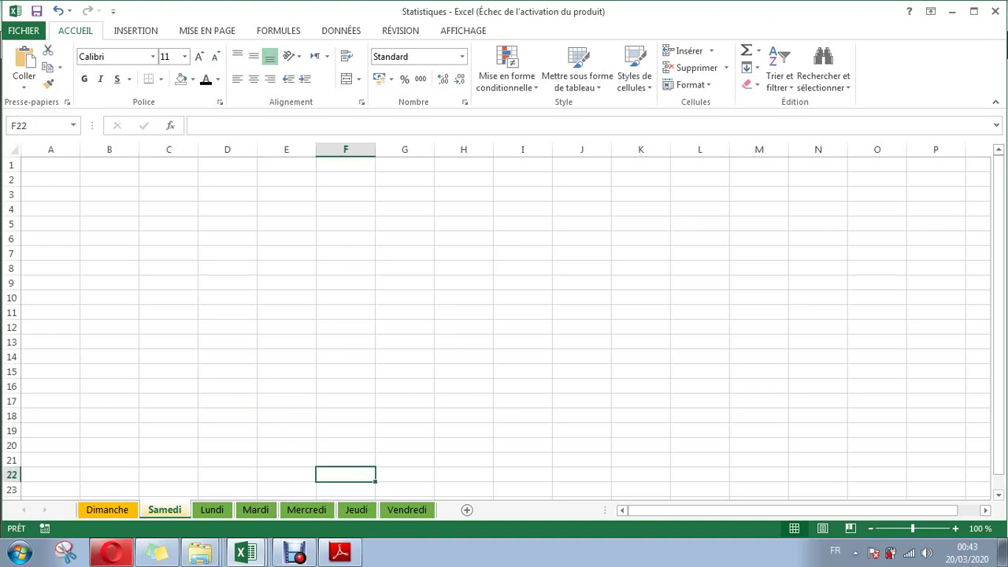
pyautogui.hotkey('alt', 'Tab')
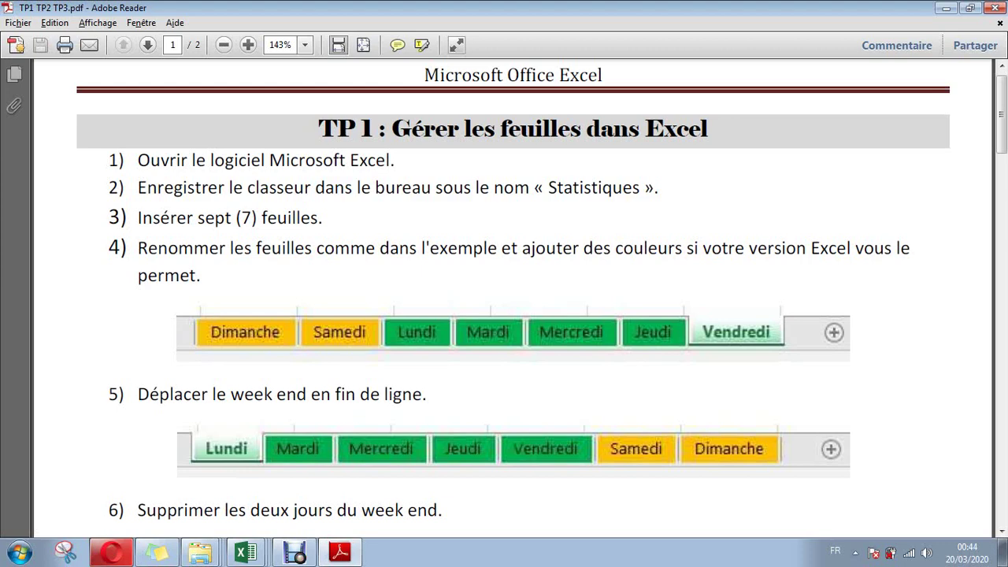
# Drag Samedi after Vendredi and Dimanche after Samedi so the weekend sheets come last.
pyautogui.hotkey('alt', 'Tab')
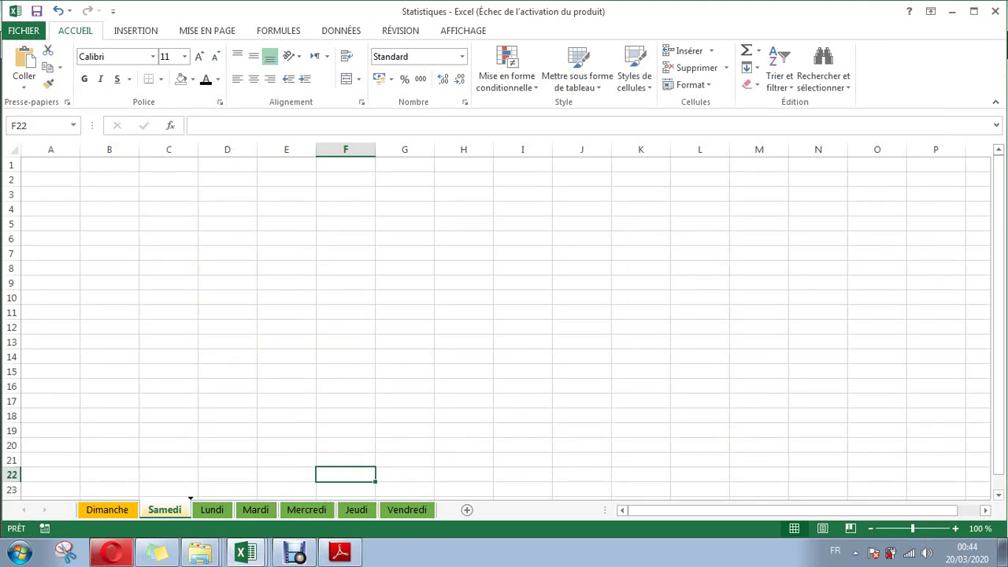
pyautogui.moveTo(191, 509); pyautogui.dragTo(278, 510)
pyautogui.moveTo(438, 509)
pyautogui.mouseDown()
pyautogui.moveTo(378, 510)
pyautogui.moveTo(437, 510)
pyautogui.mouseUp()
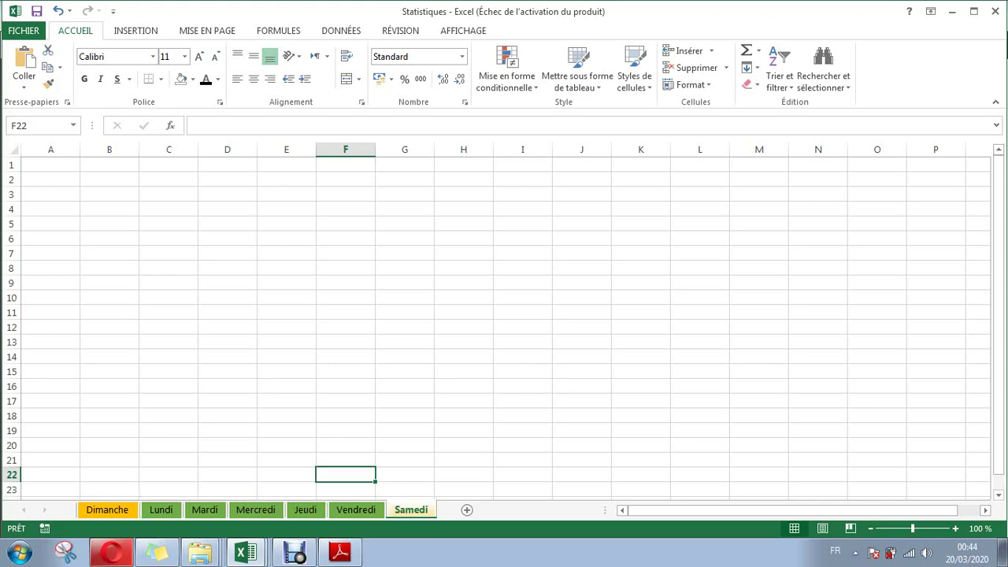
pyautogui.click(107, 510)
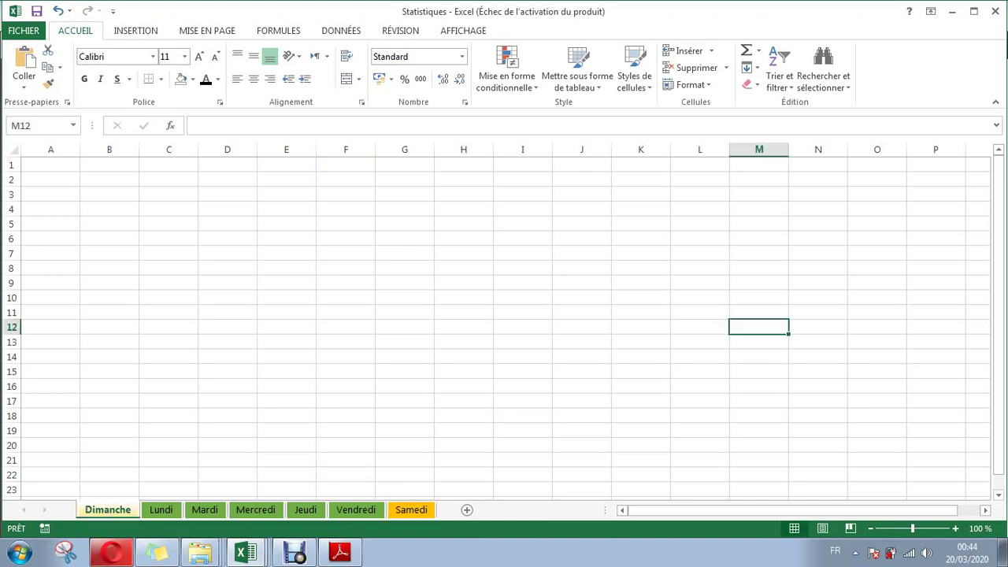
pyautogui.moveTo(107, 510); pyautogui.dragTo(285, 509)
pyautogui.moveTo(386, 509); pyautogui.dragTo(439, 509)
pyautogui.click(345, 416)
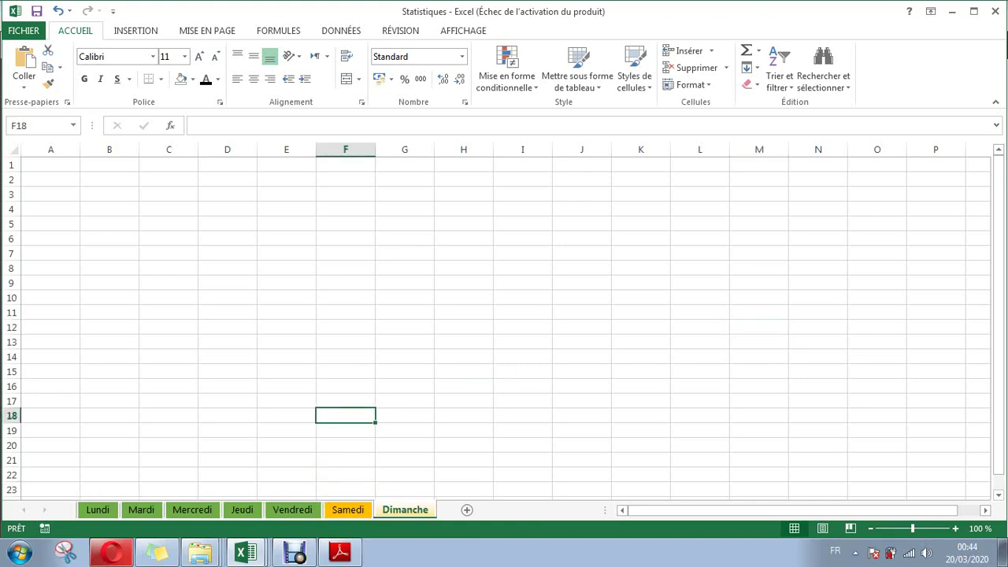
pyautogui.hotkey('alt', 'Tab')
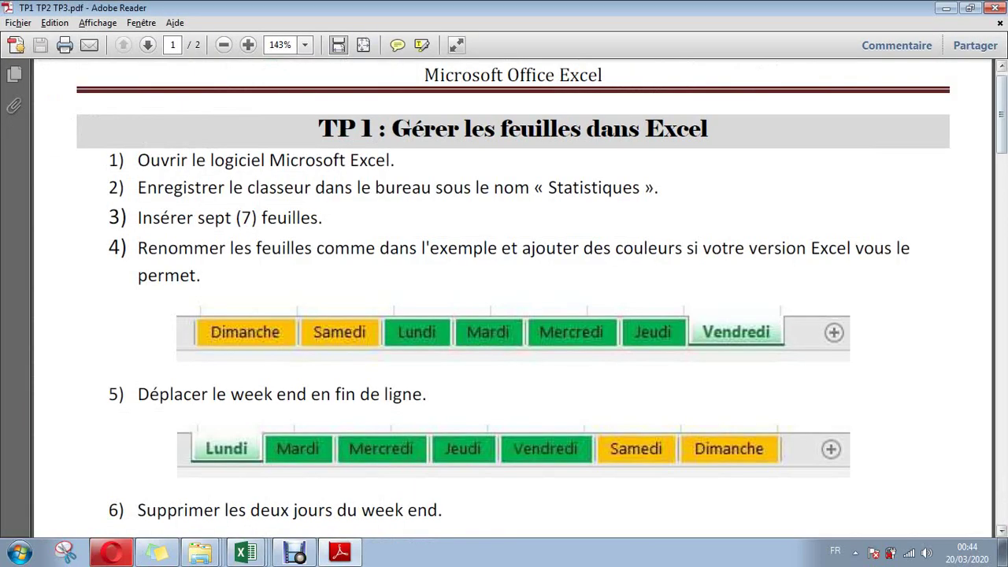
# Delete the Samedi sheet.
pyautogui.scroll(-2, 1002, 119)
pyautogui.scroll(-1, 504, 292)
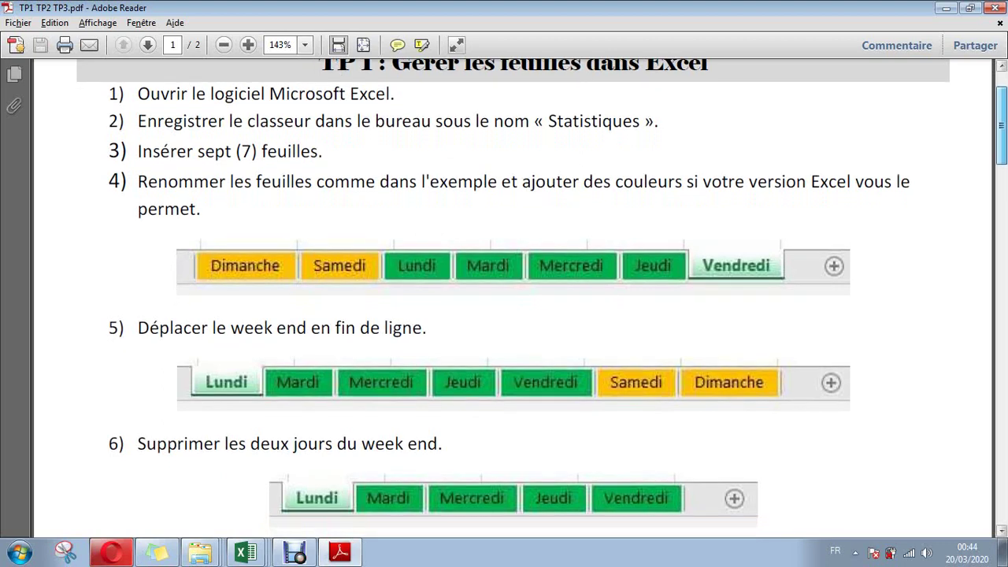
pyautogui.scroll(-1, 505, 291)
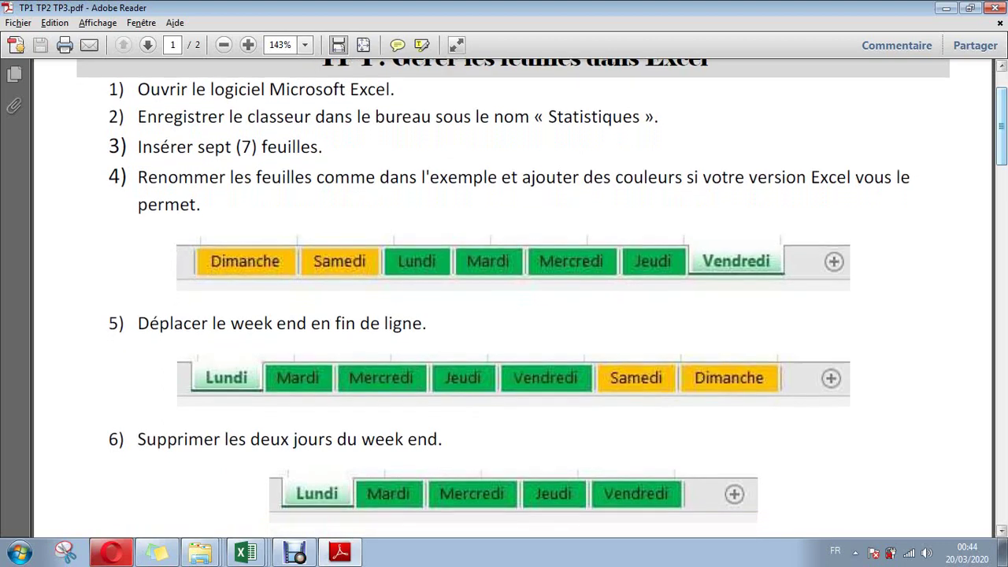
pyautogui.hotkey('alt', 'Tab')
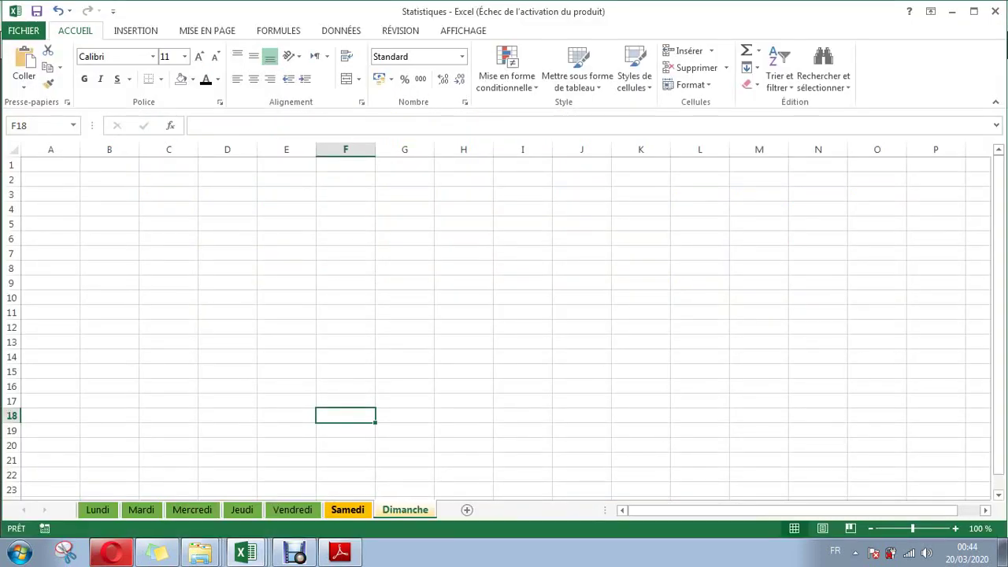
pyautogui.rightClick(347, 510)
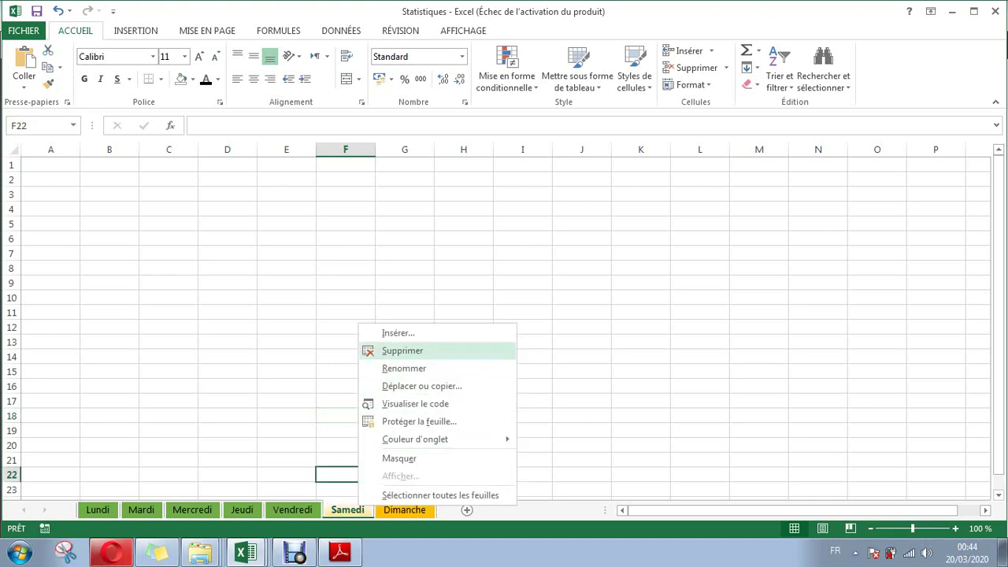
pyautogui.press('Return')
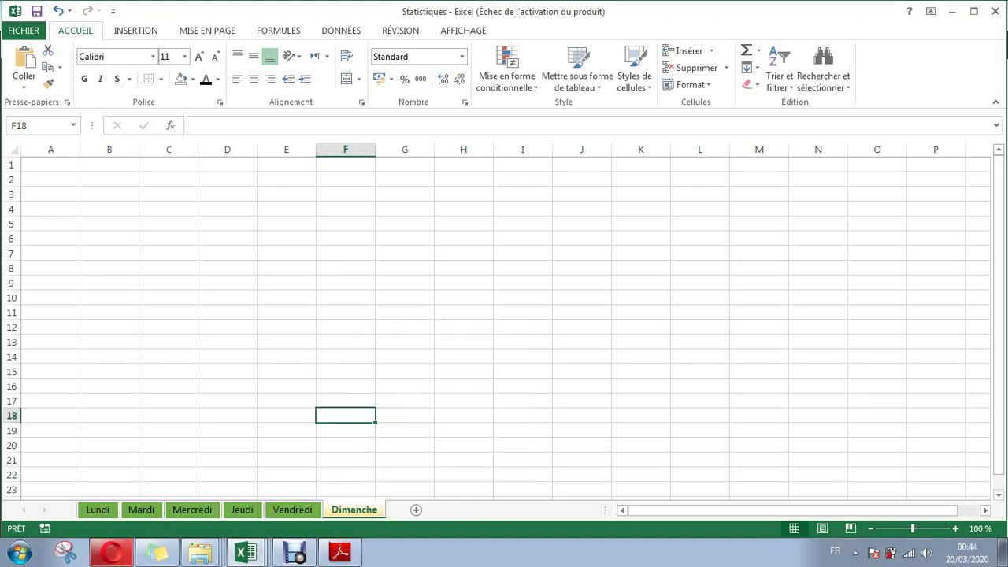
# Delete the Dimanche sheet, leaving Lundi through Vendredi, and recheck the PDF.
pyautogui.rightClick(355, 510)
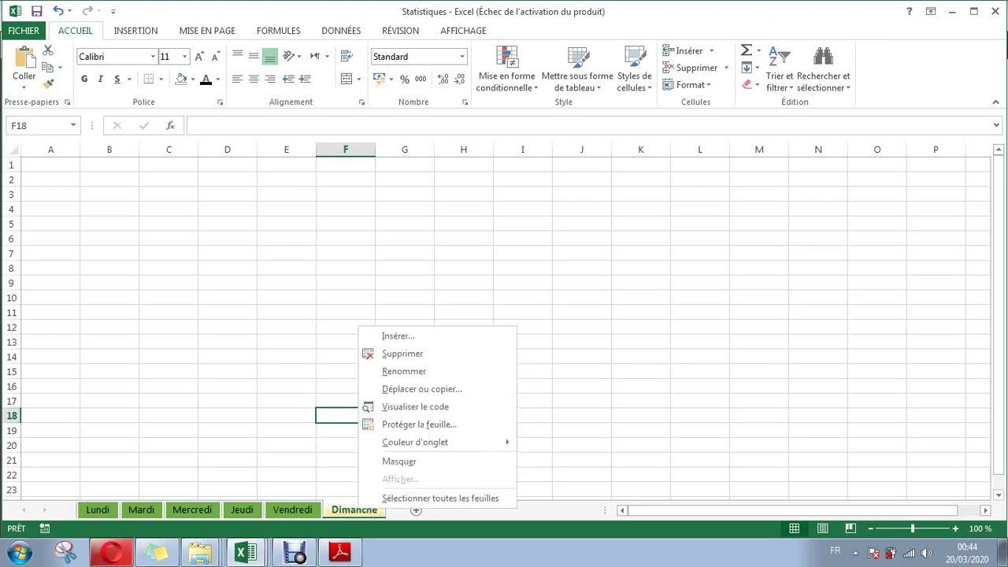
pyautogui.press('Escape')
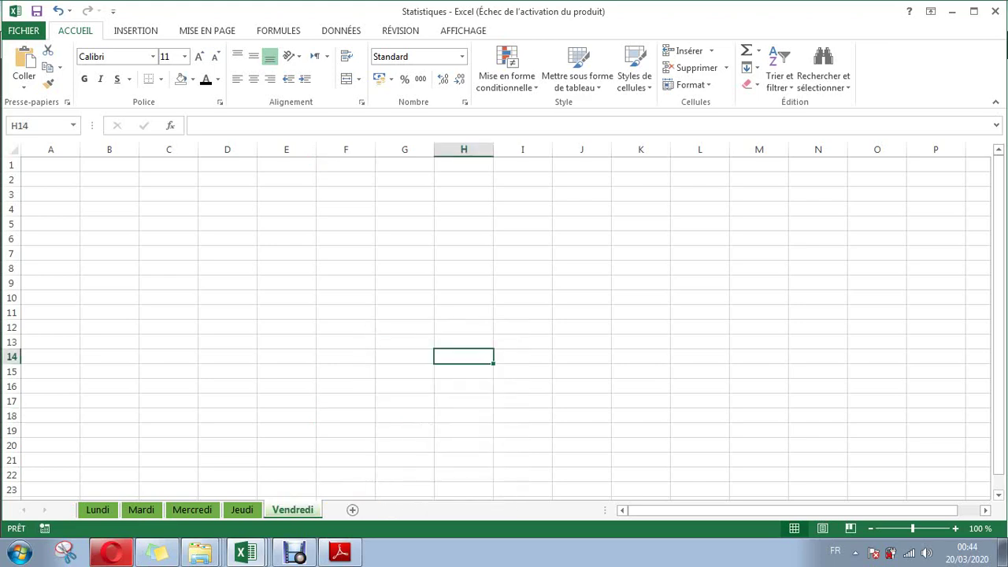
pyautogui.hotkey('alt', 'Tab')
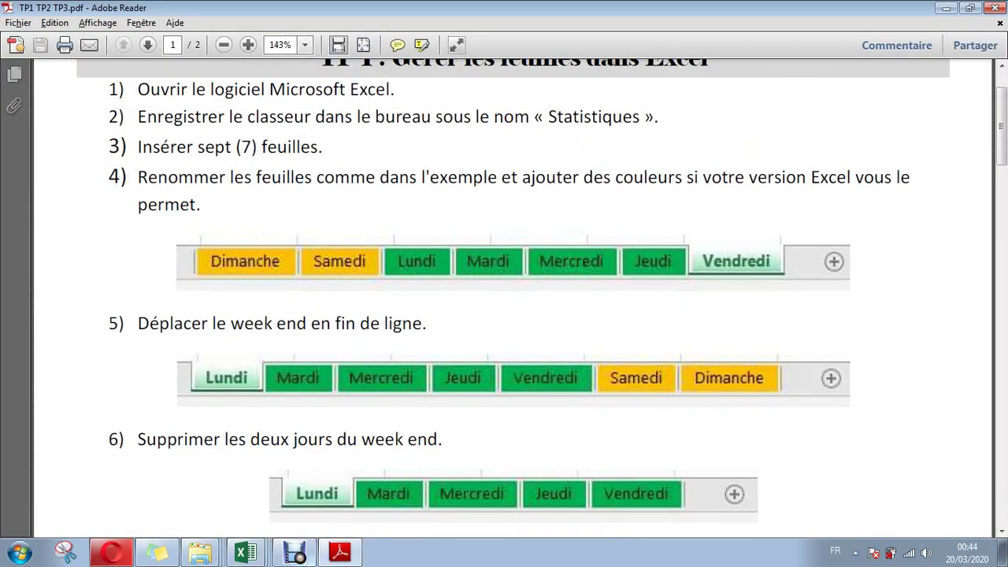
pyautogui.scroll(-3, 504, 300)
pyautogui.scroll(-2, 505, 299)
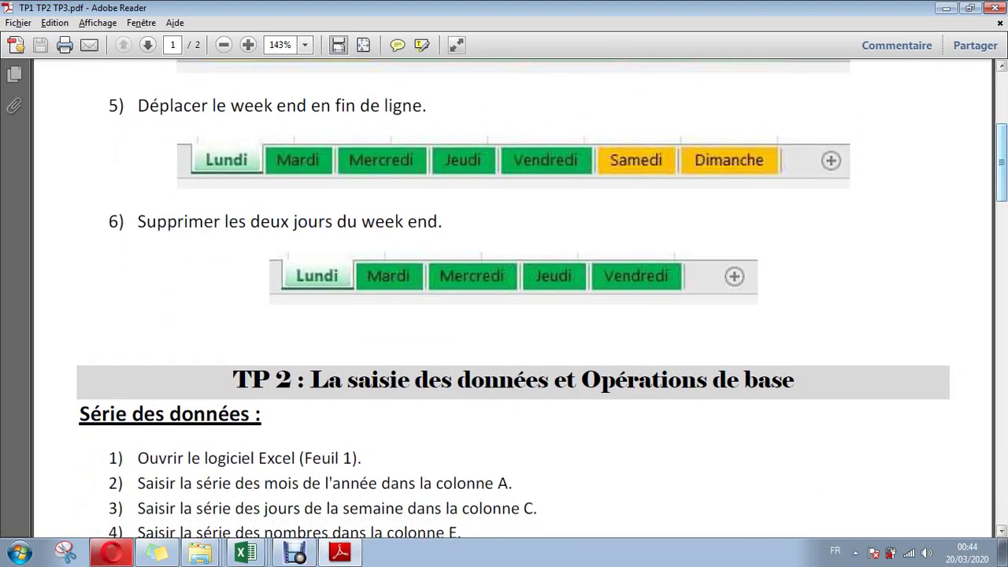
pyautogui.hotkey('alt', 'Tab')
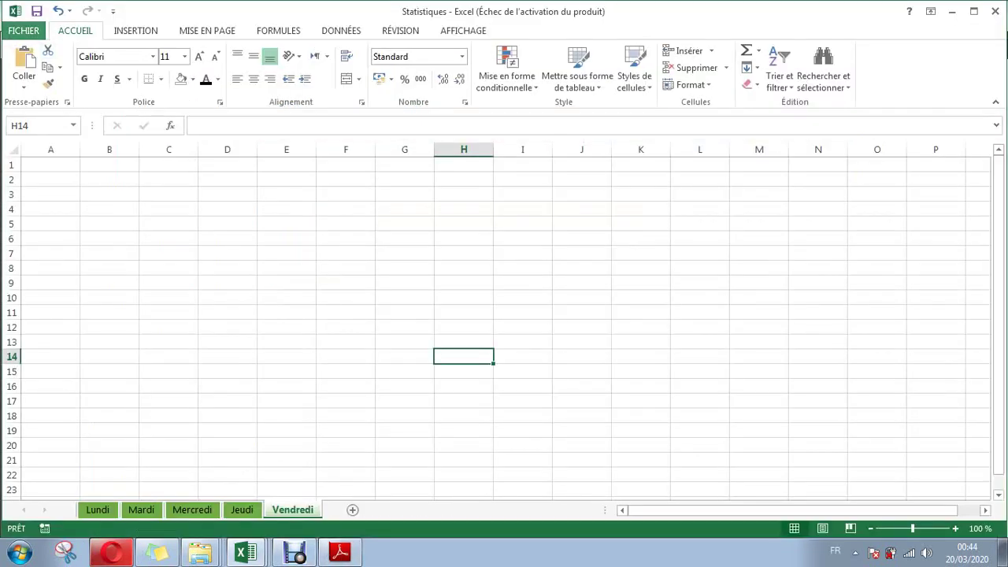
# Save the five-sheet Statistiques workbook, confirm its 9.77 Ko file size, then show the Save As locations.
pyautogui.click(24, 31)
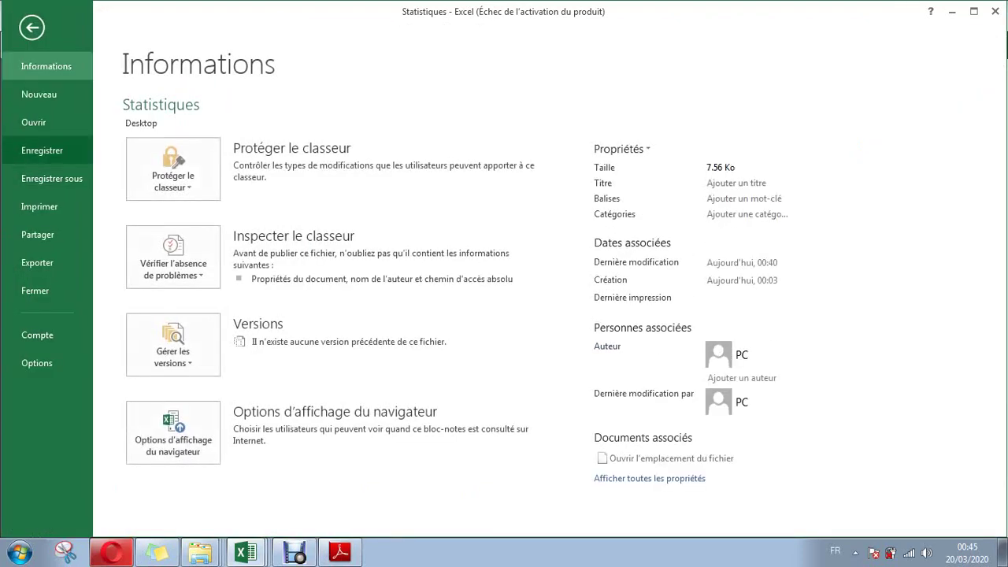
pyautogui.press('Escape')
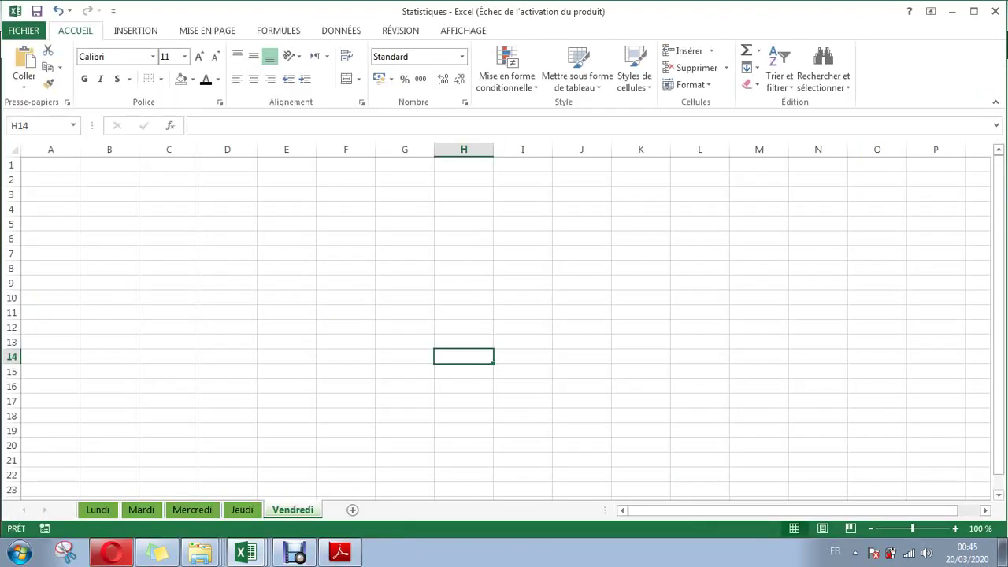
pyautogui.click(24, 31)
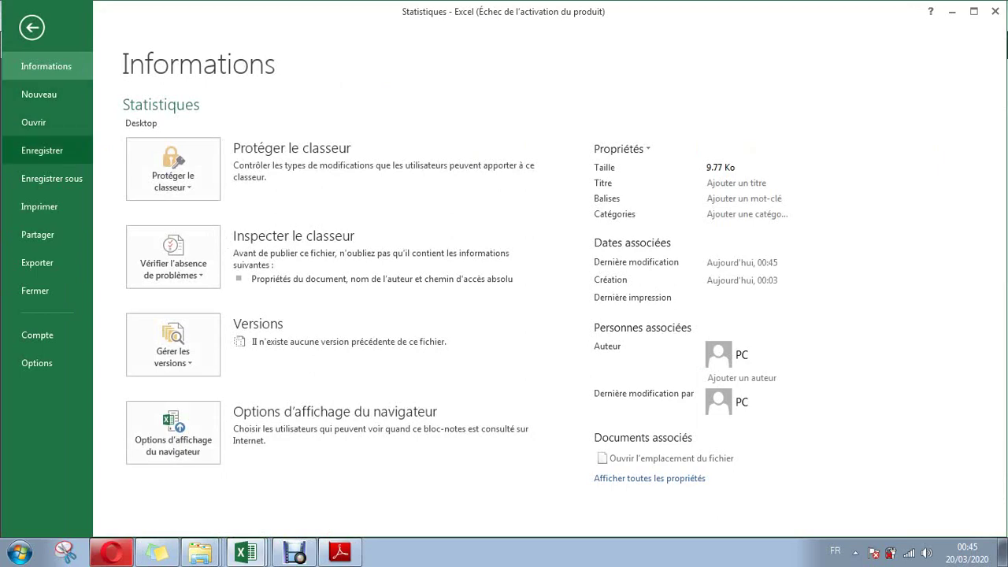
pyautogui.press('Escape')
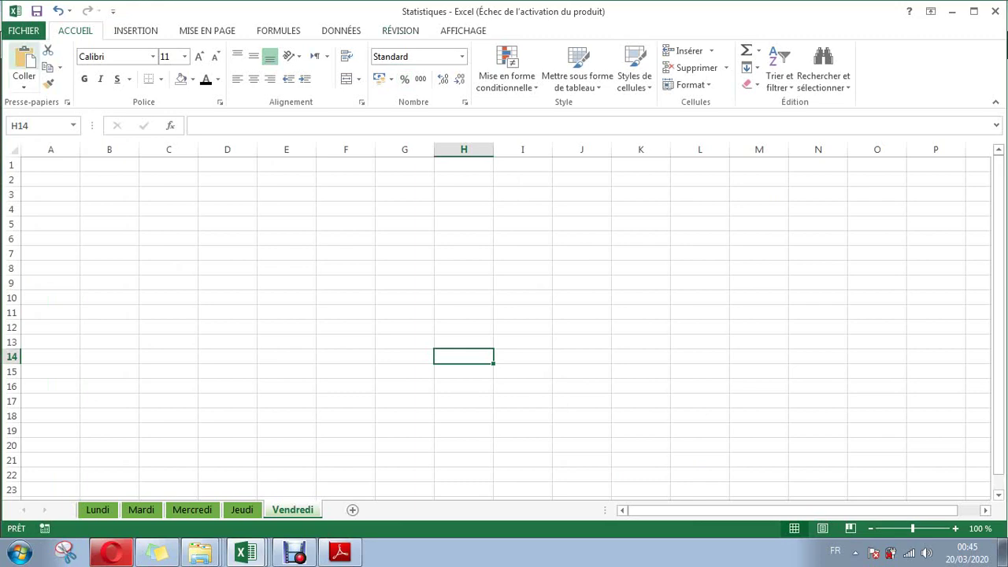
pyautogui.click(24, 30)
pyautogui.click(51, 178)
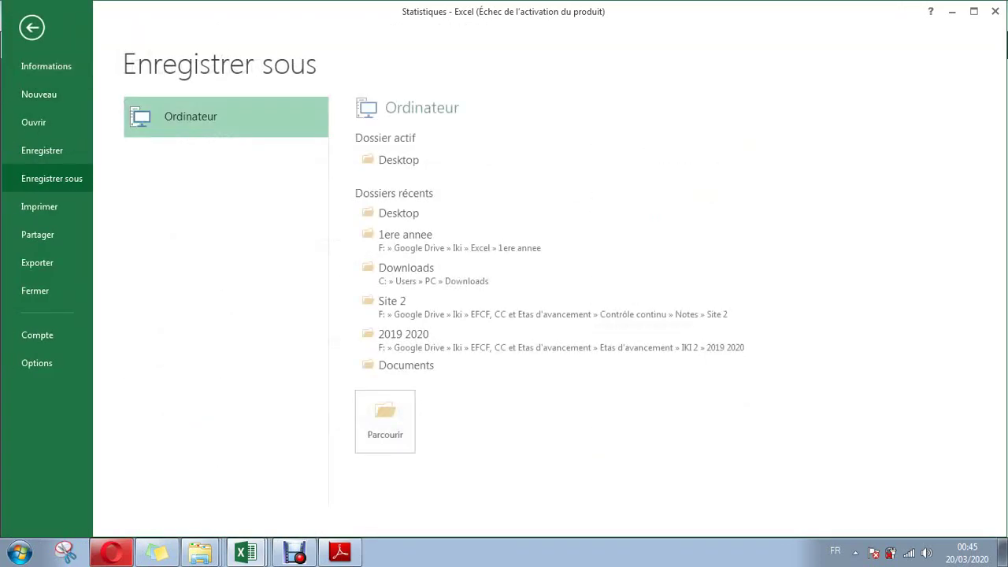